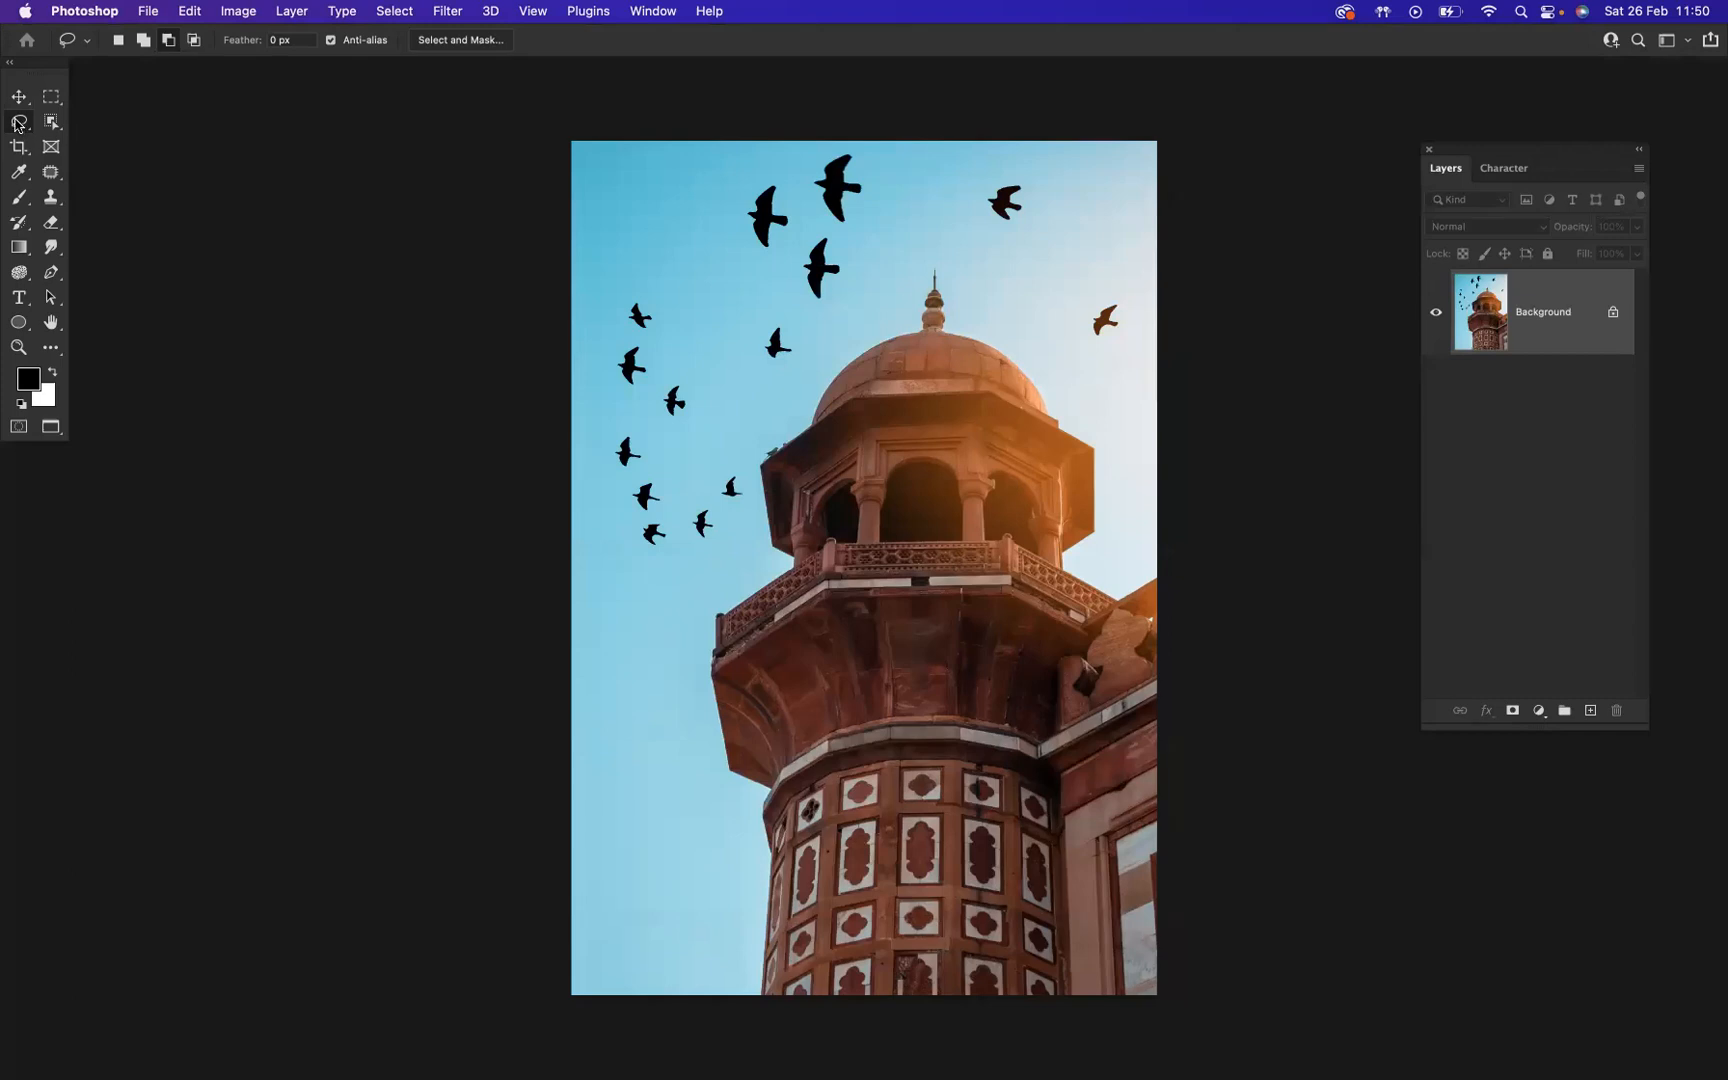
- Lasso the upper-left cluster of three birds and remove it with a Content-Aware fill at 100% opacity, clearing the selection
mouse_move(673, 339)
left_mouse_down()
mouse_move(656, 299)
mouse_move(605, 323)
mouse_move(590, 383)
mouse_move(668, 448)
mouse_move(711, 428)
mouse_move(716, 392)
mouse_move(673, 343)
left_mouse_up()
right_click(655, 353)
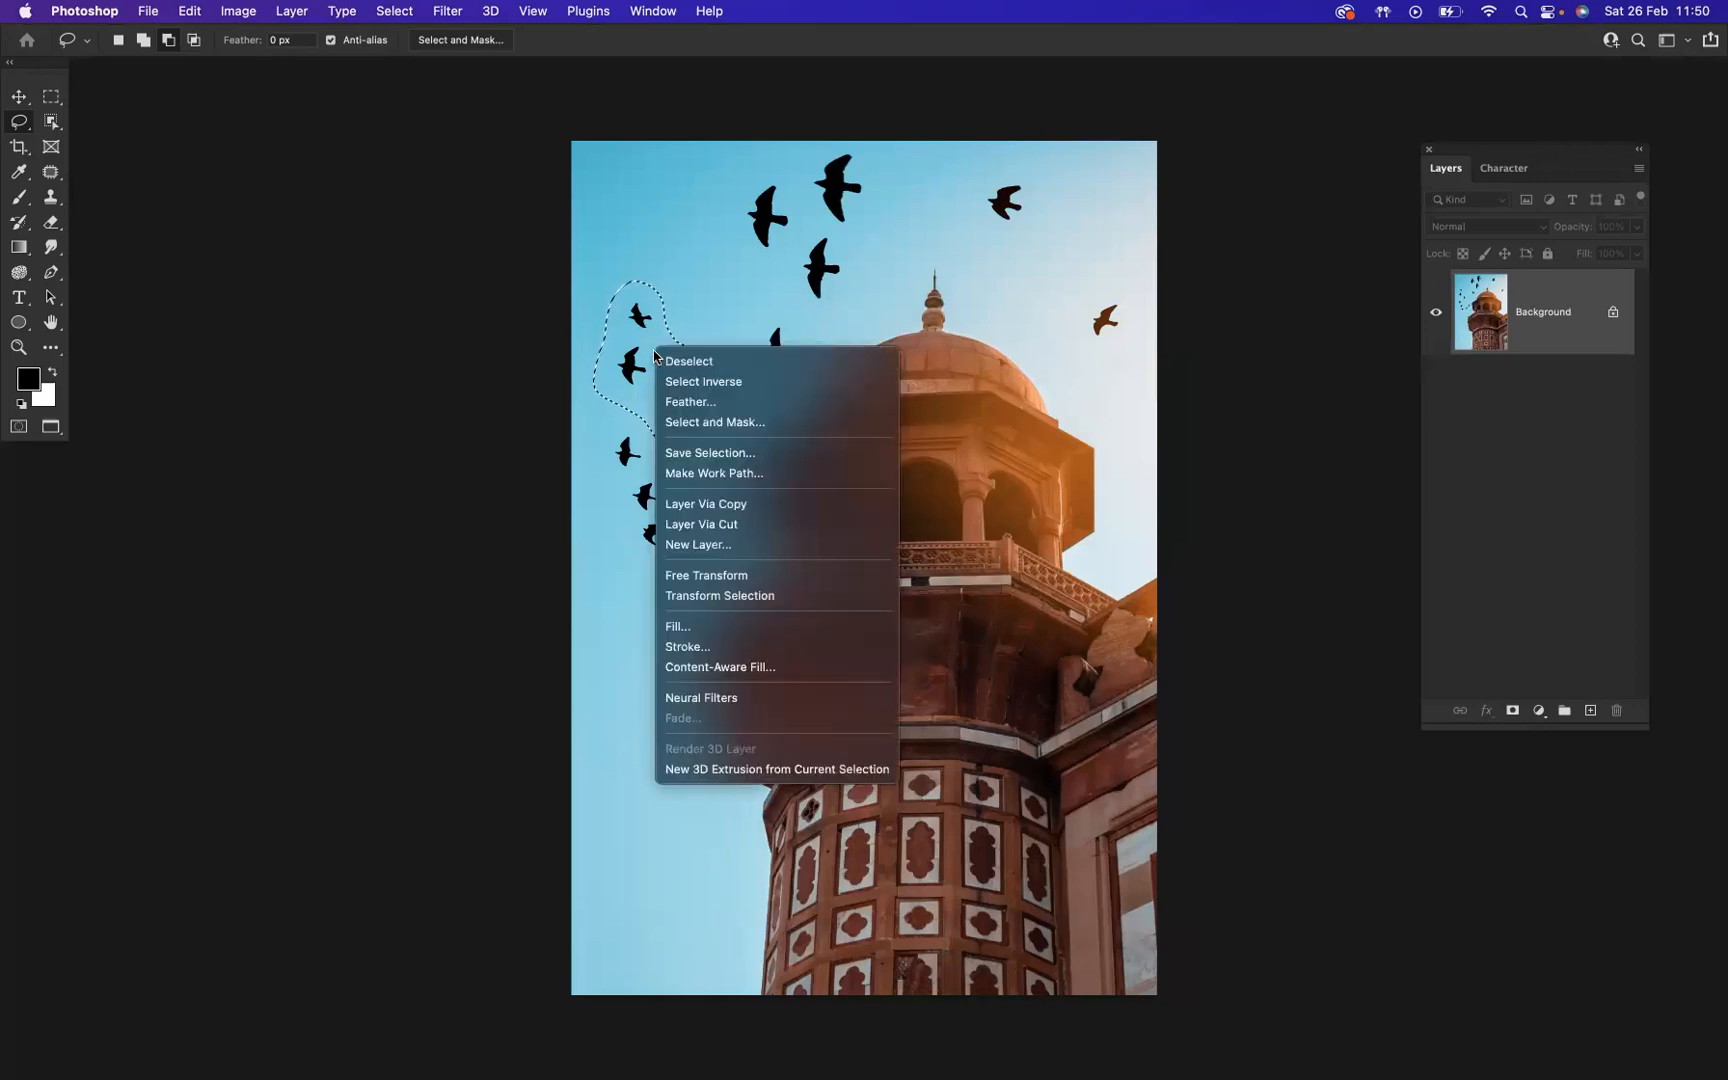
left_click(681, 627)
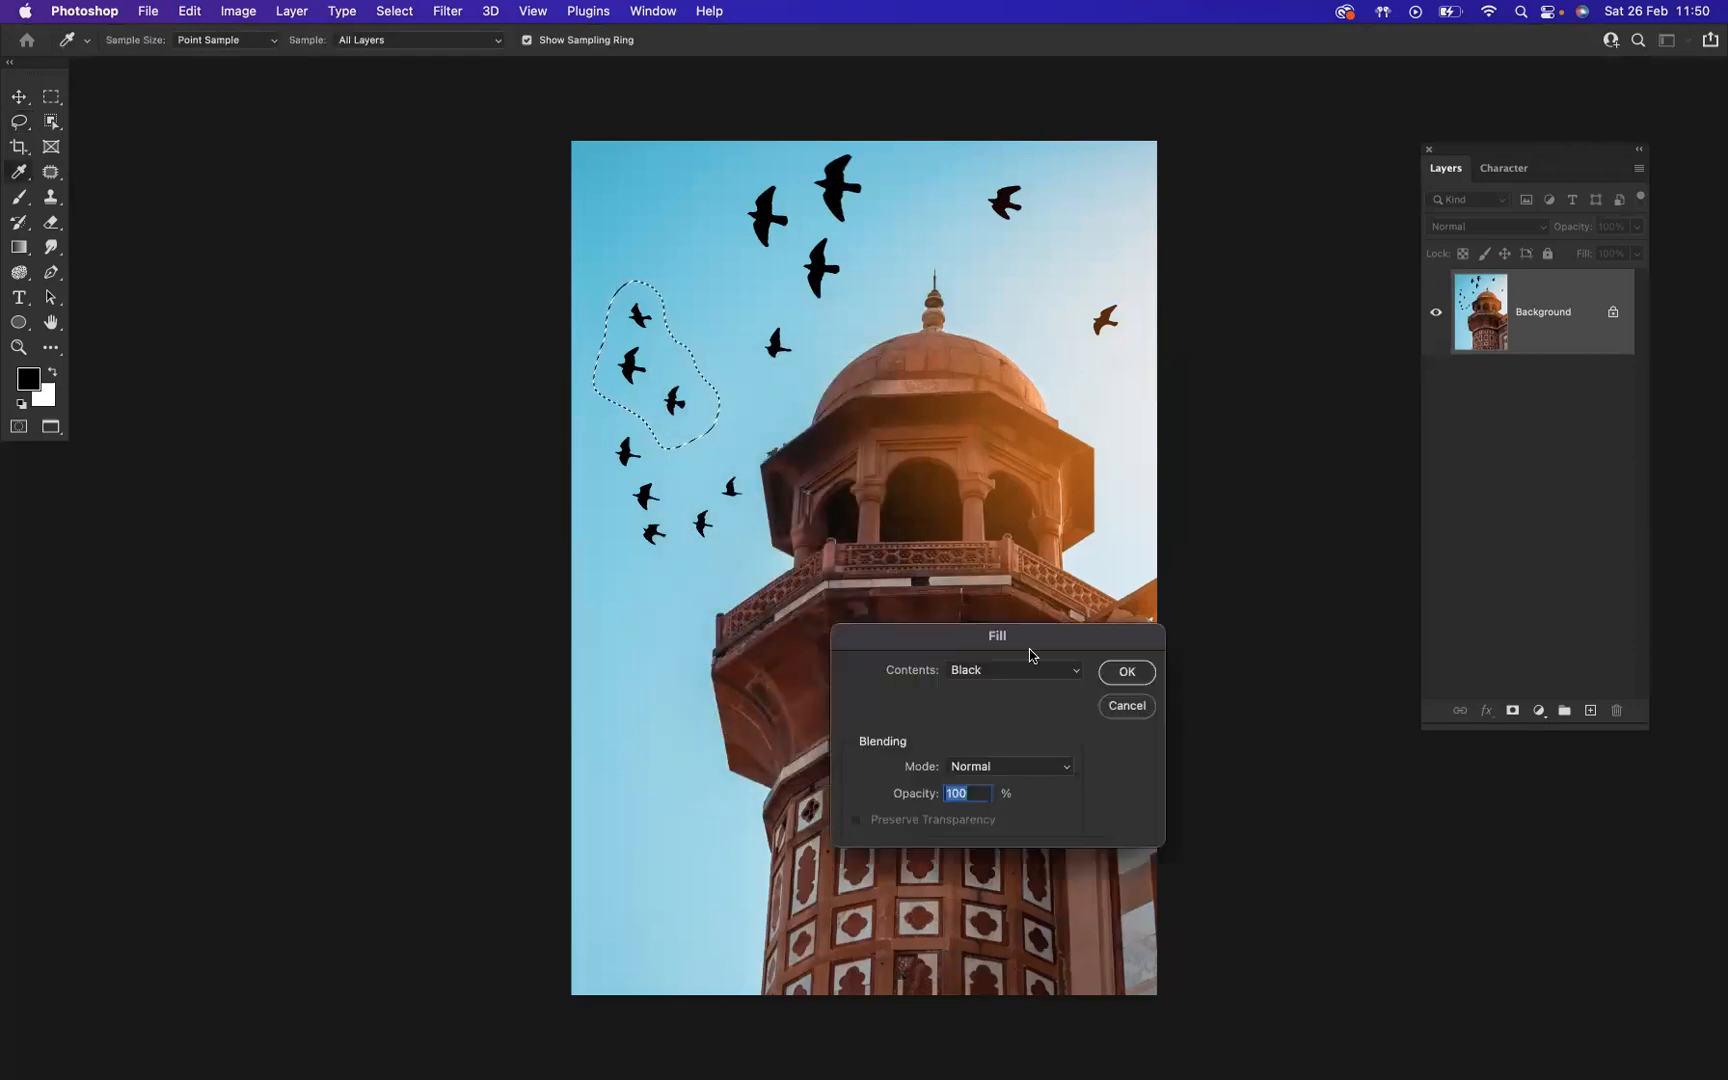
left_click_drag(1047, 641, 1038, 282)
left_click(1066, 312)
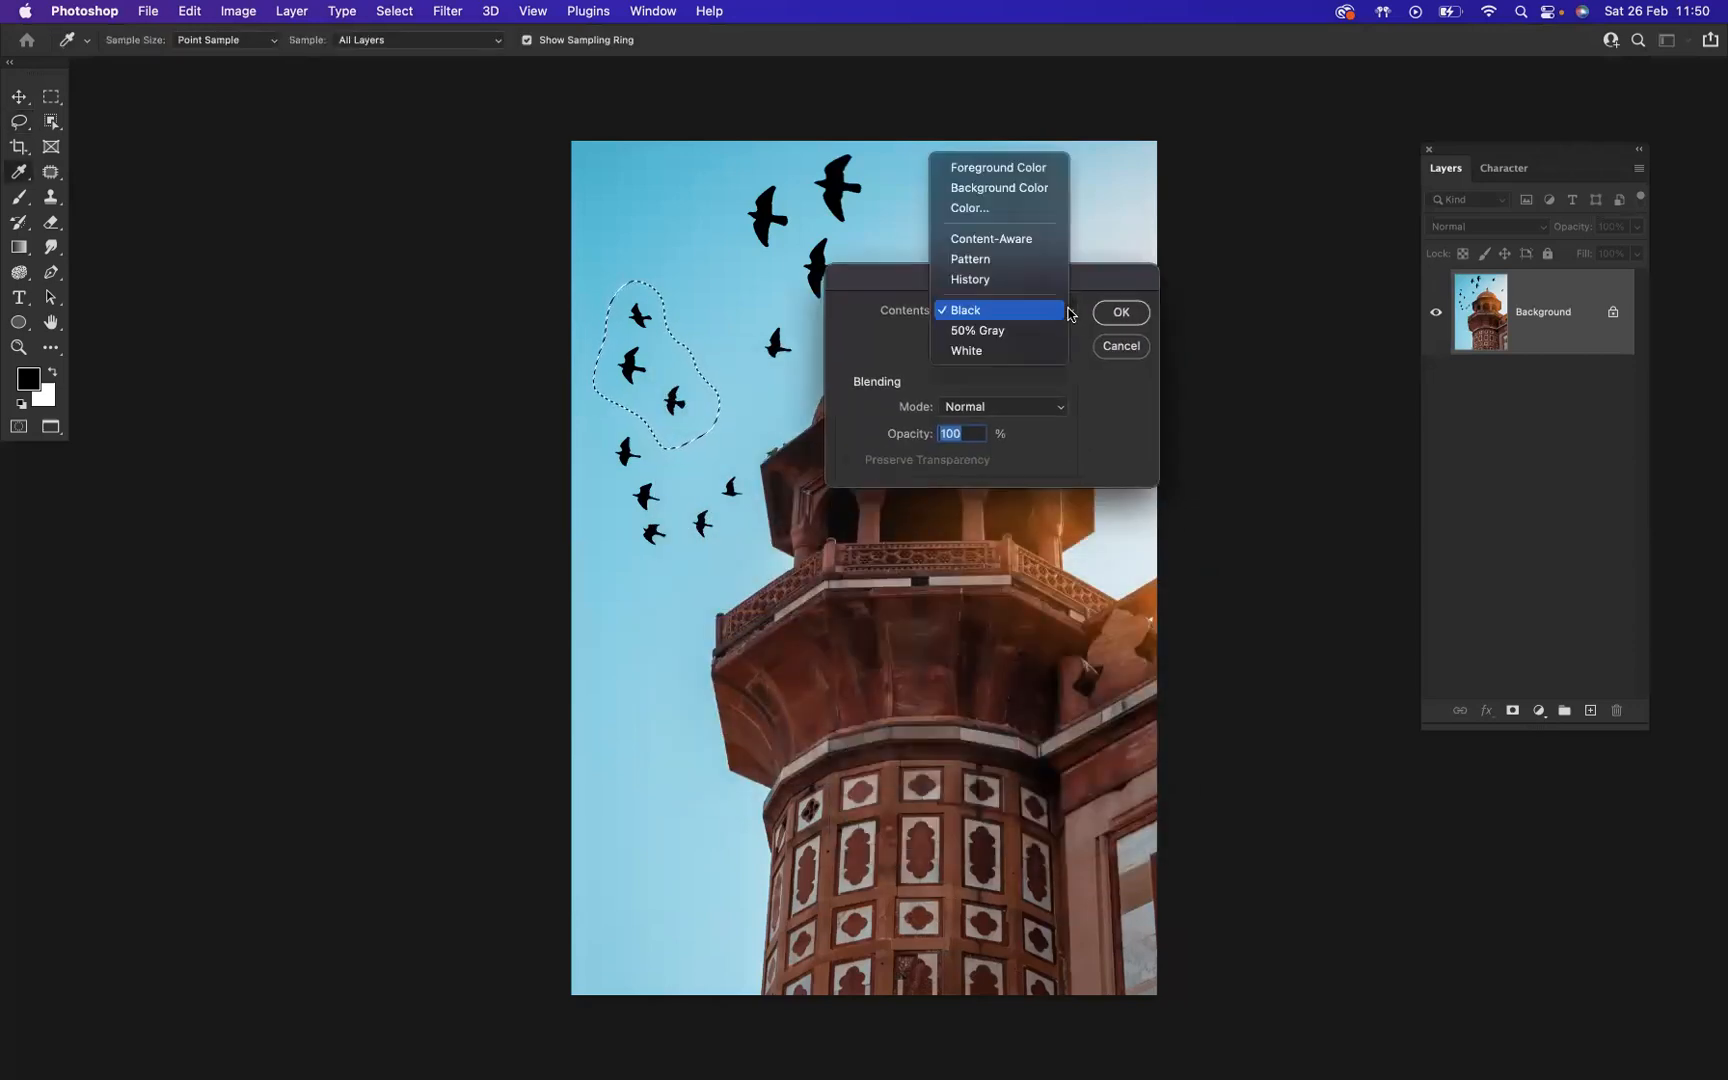
left_click(992, 240)
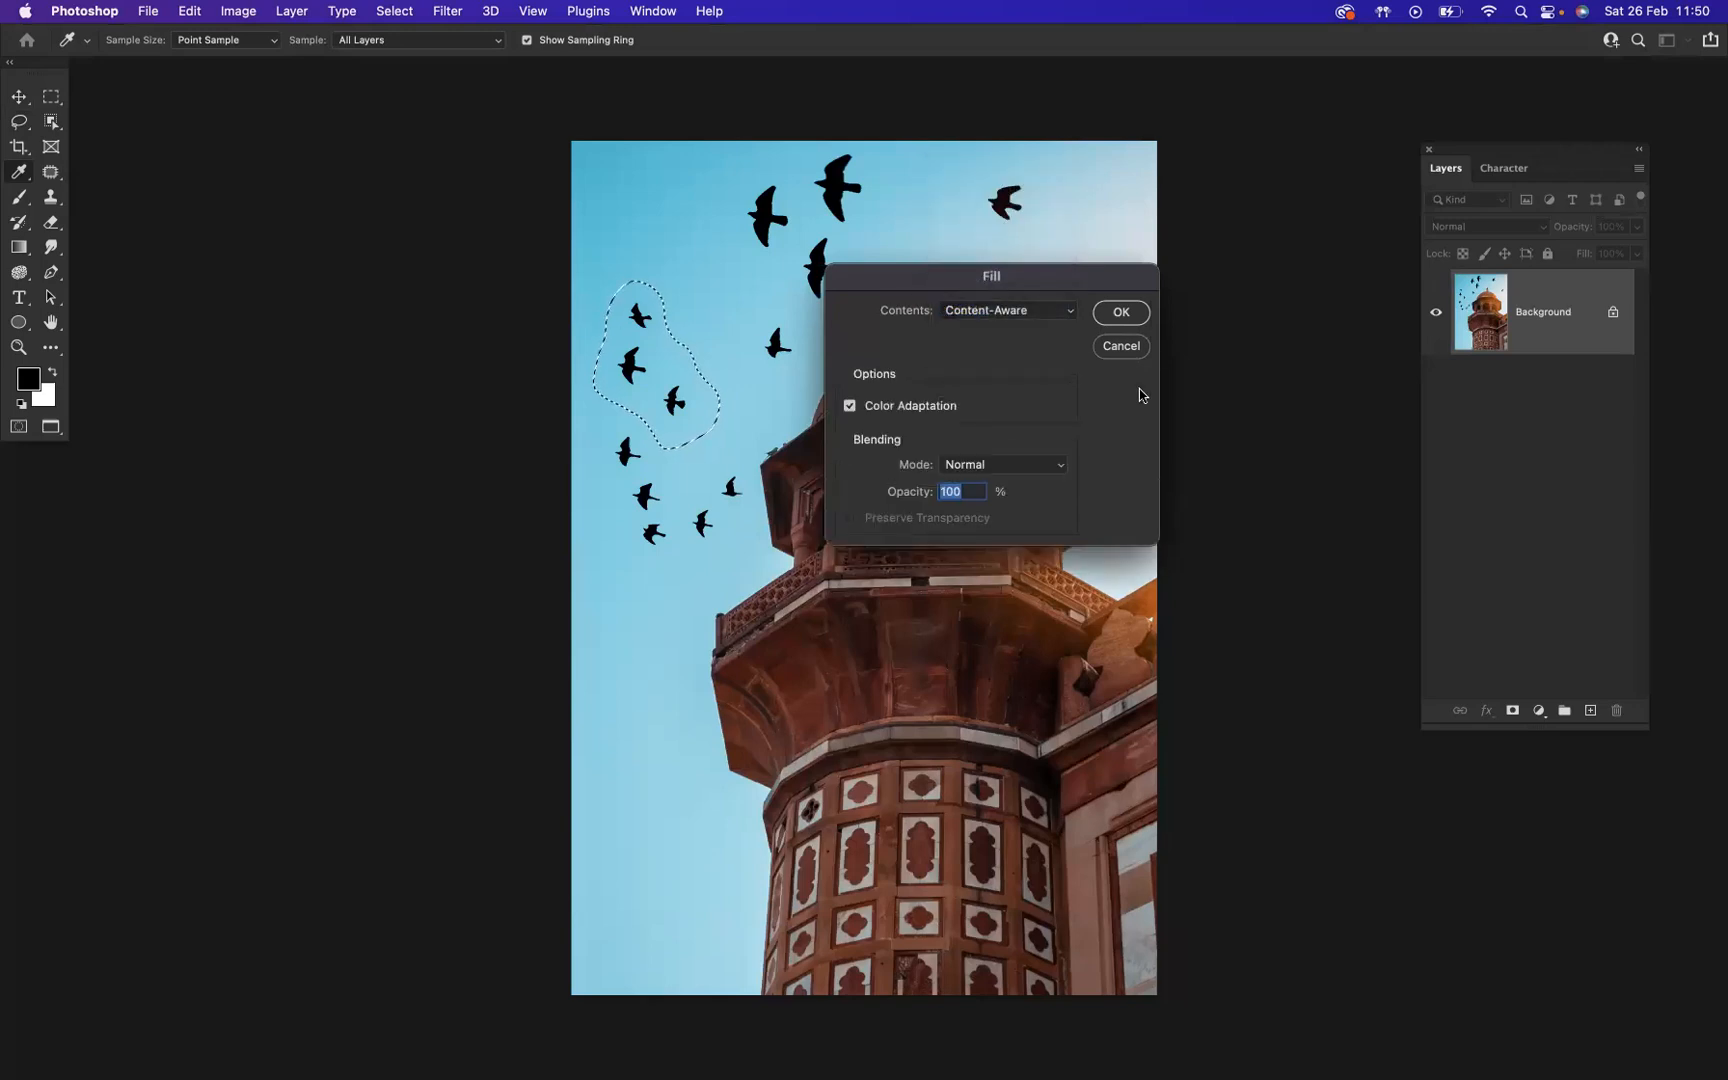
left_click(1115, 318)
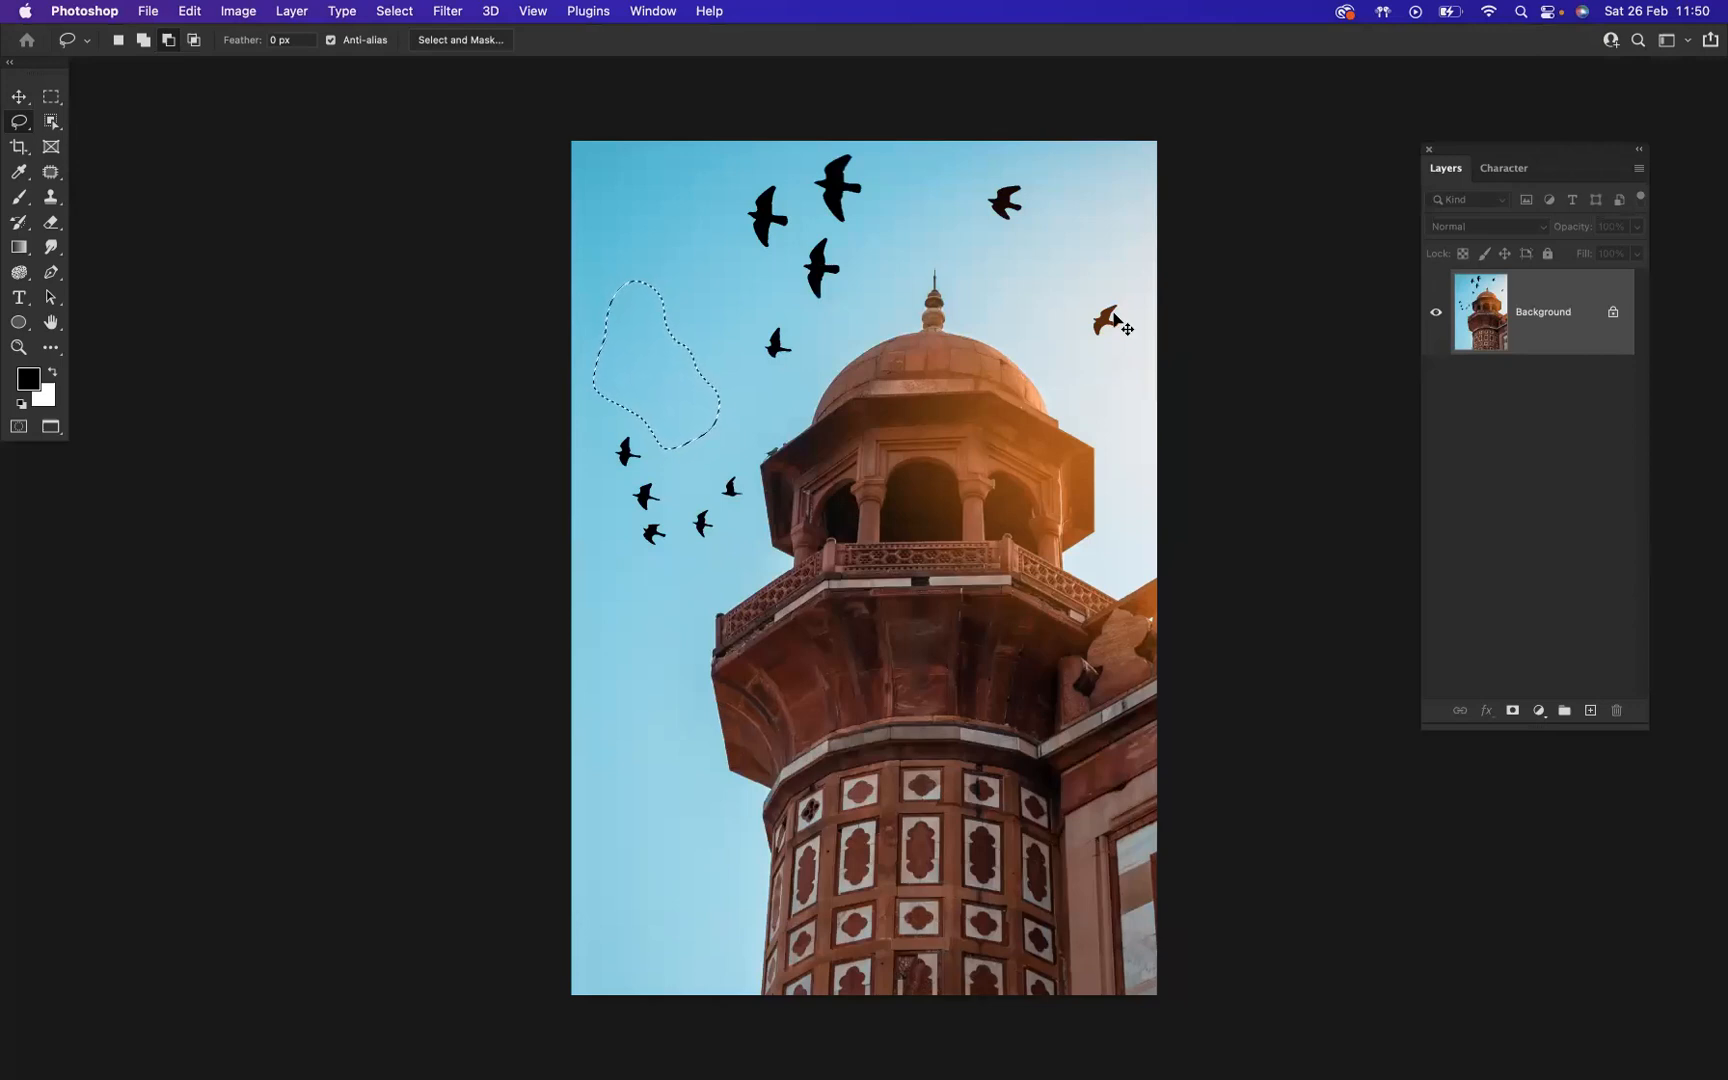
key("super+d")
- Lasso the five small birds left of the tower balcony, remove them with a Content-Aware fill, and deselect
mouse_move(741, 470)
left_mouse_down()
mouse_move(639, 414)
mouse_move(594, 419)
mouse_move(615, 558)
mouse_move(654, 577)
mouse_move(721, 567)
mouse_move(752, 480)
left_mouse_up()
right_click(667, 470)
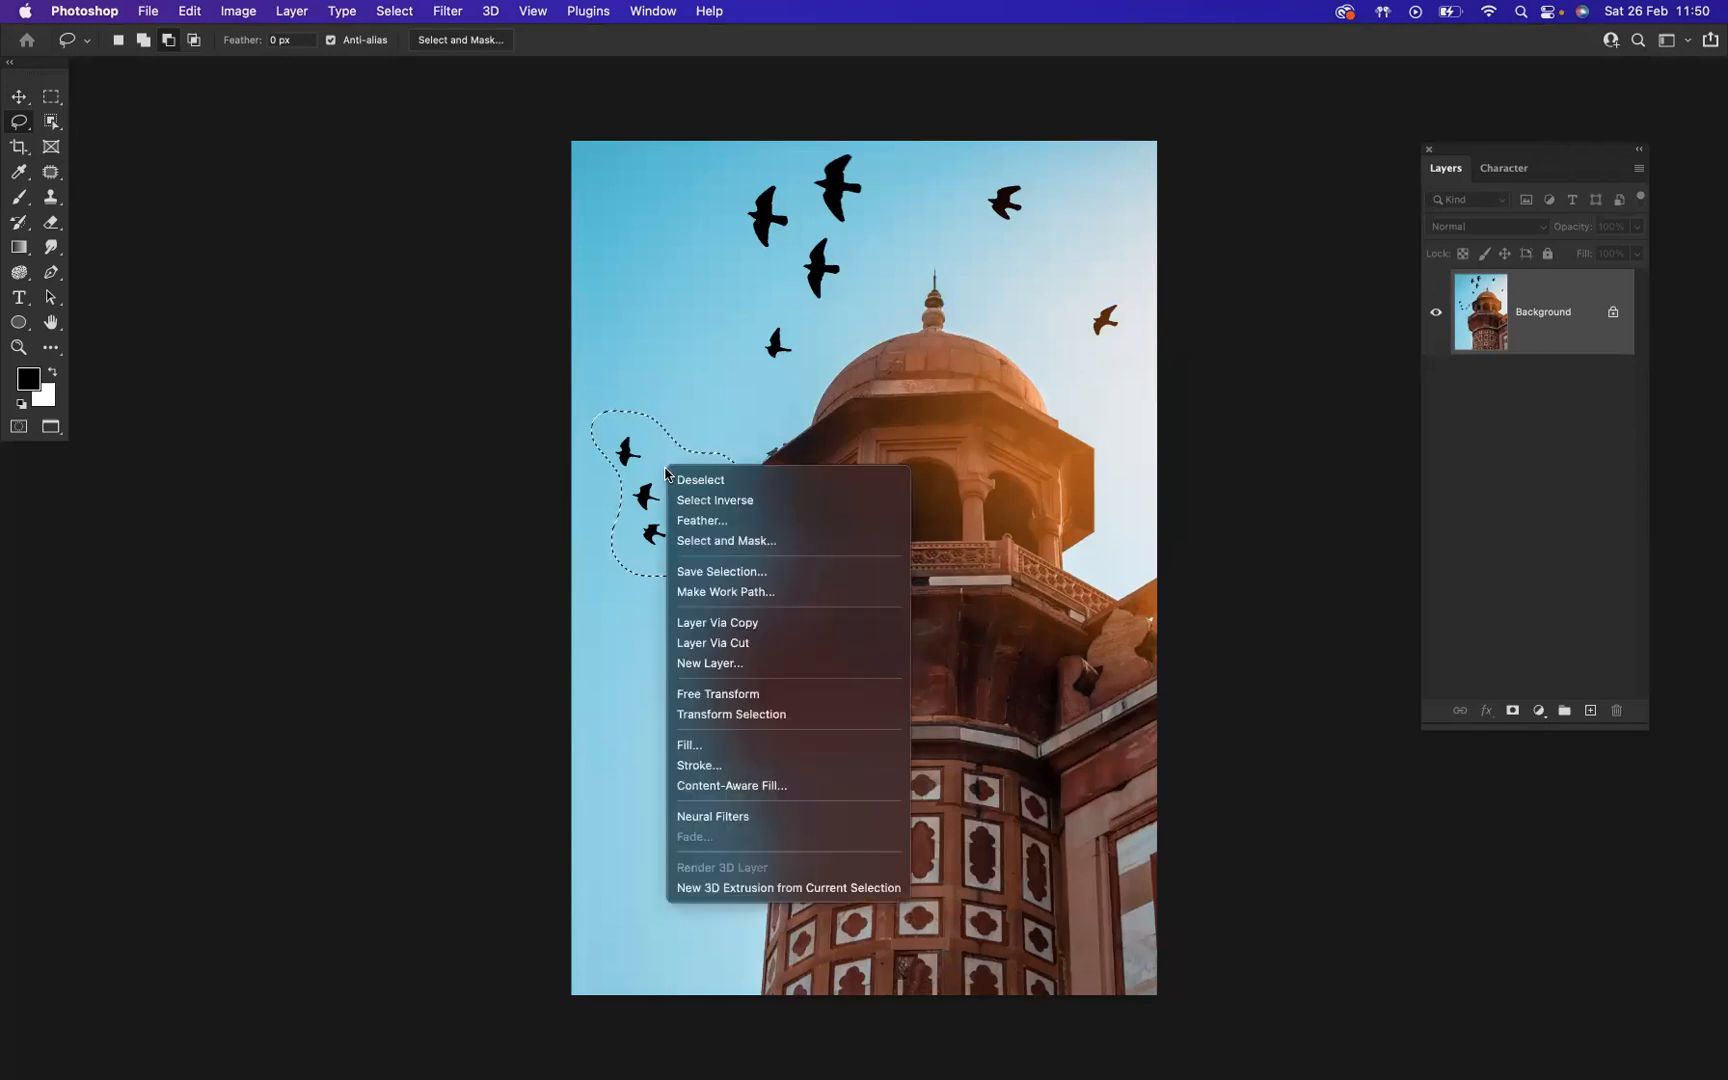
left_click(731, 751)
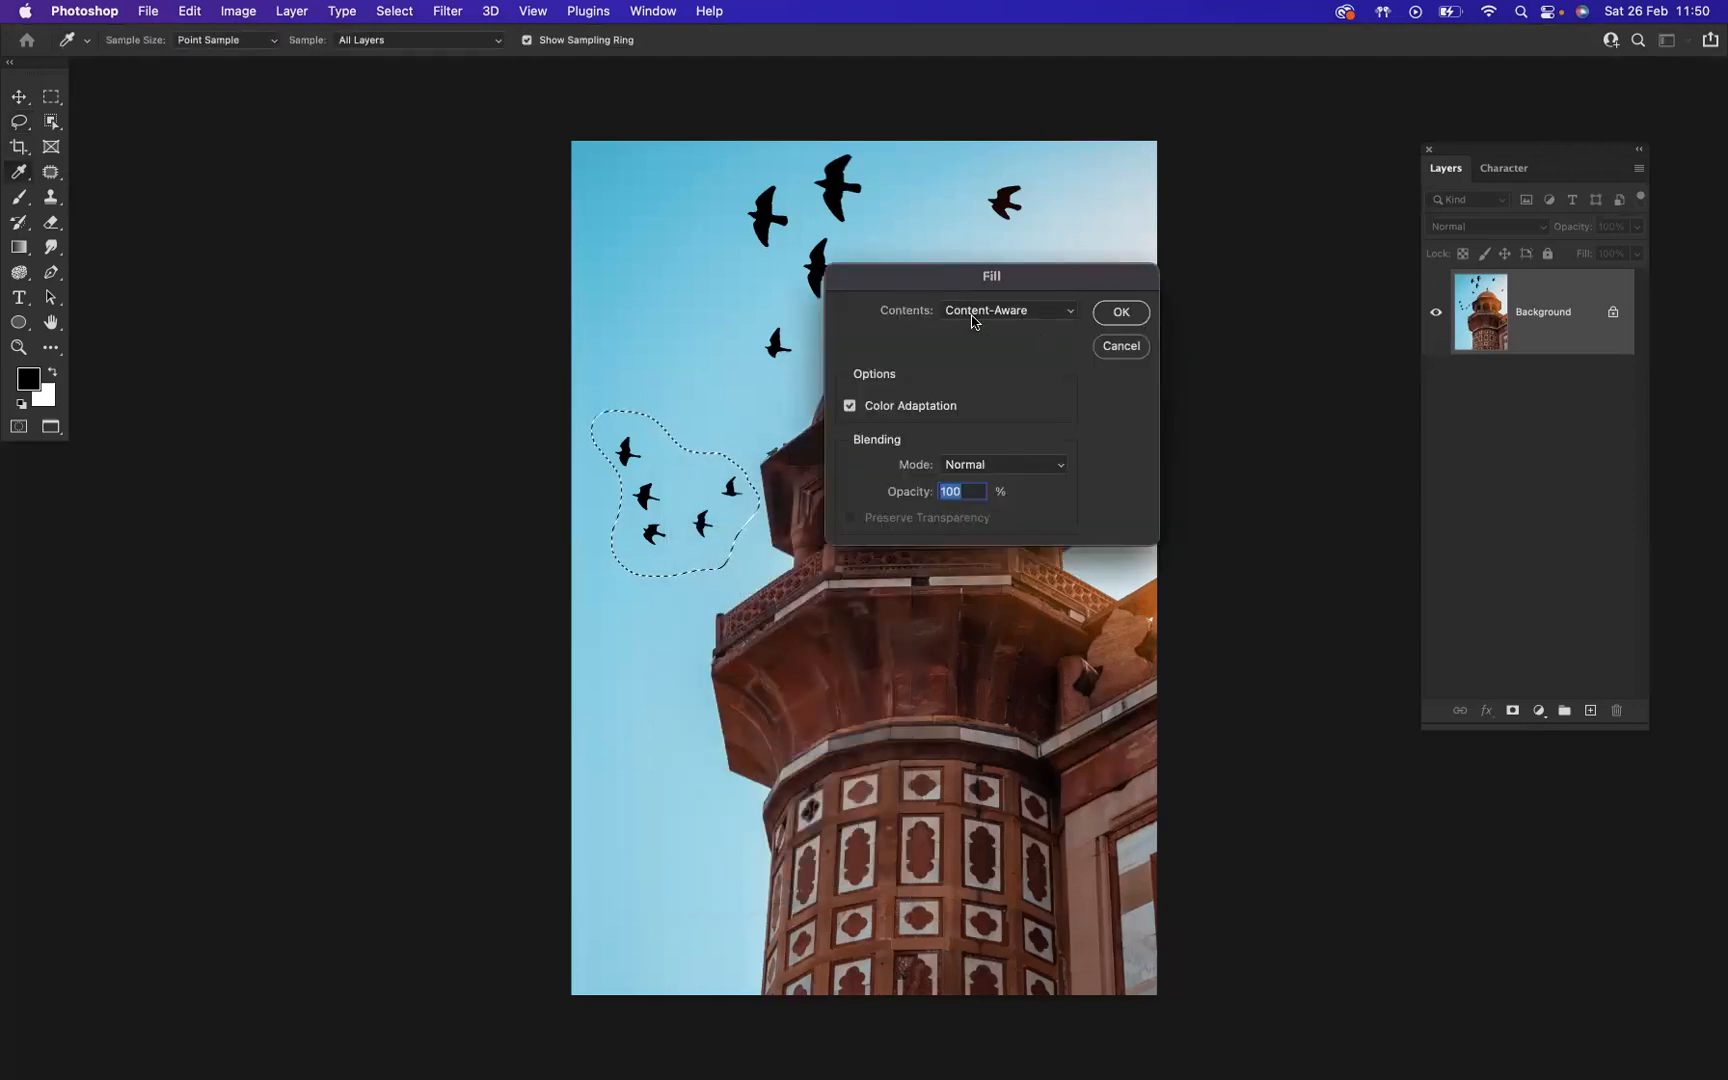
left_click(1122, 313)
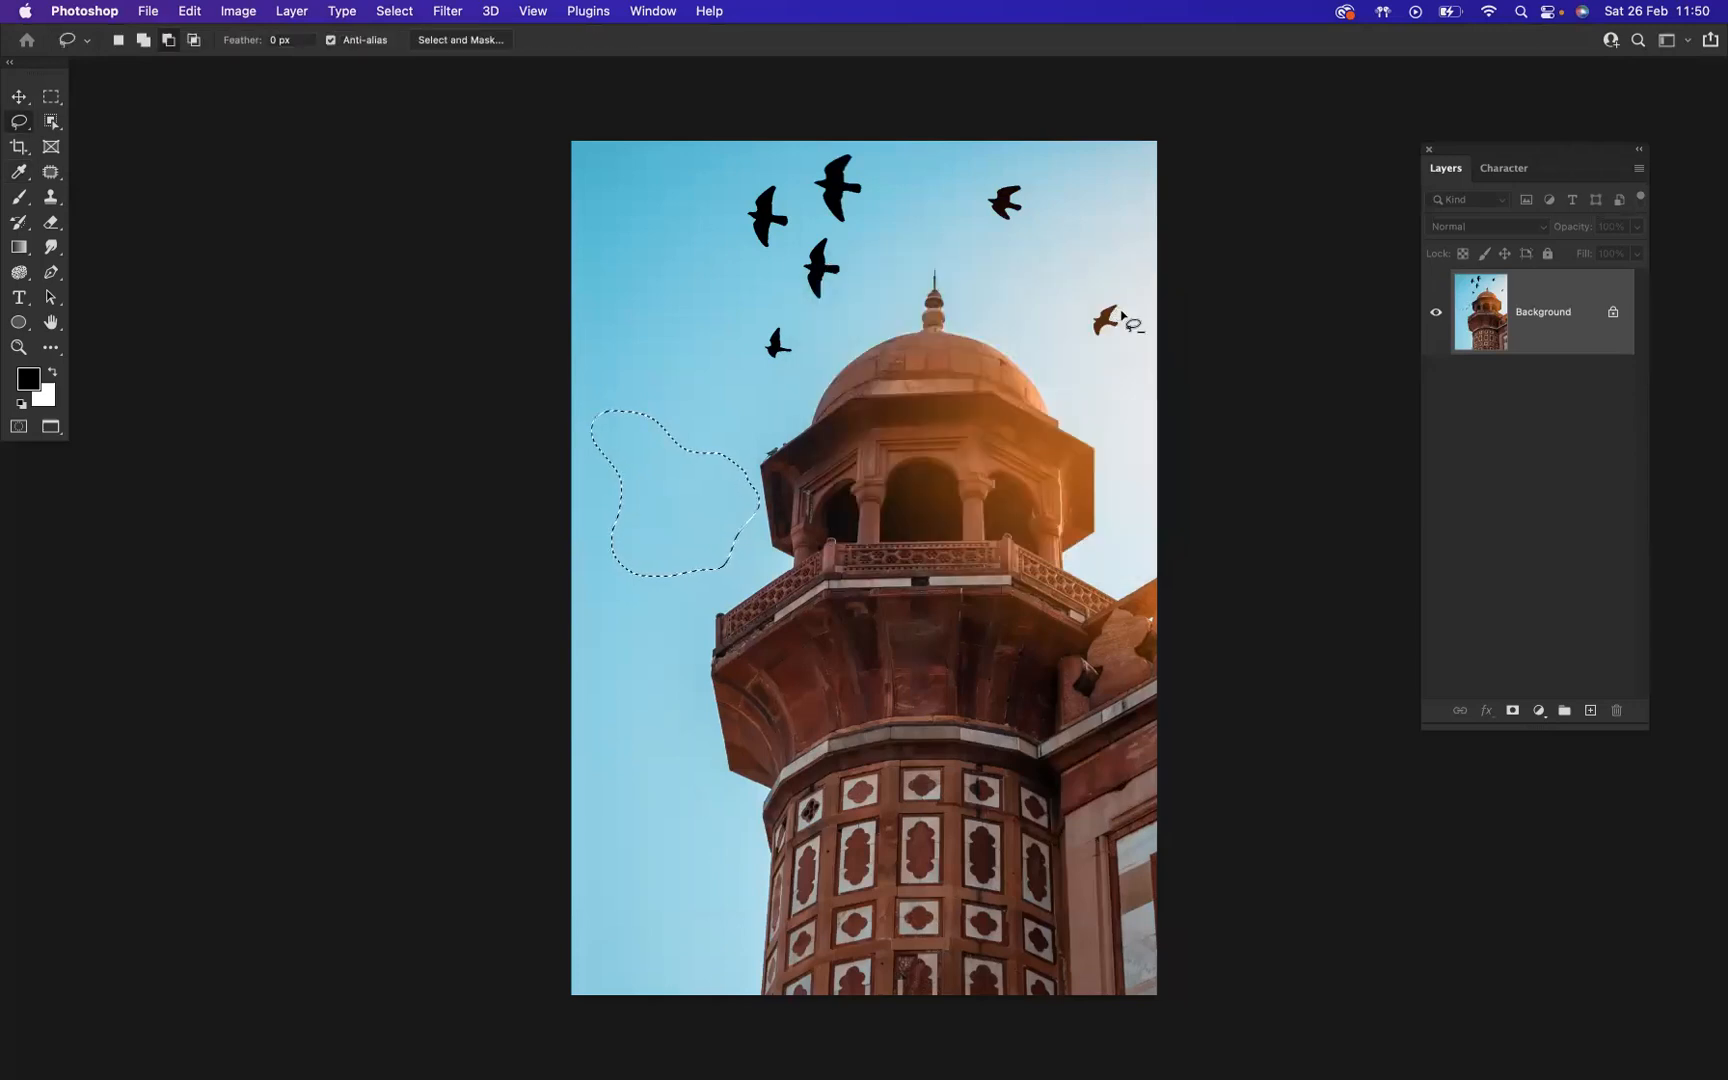
key("super+d")
- Lasso the four birds above and left of the dome, replace them with a Content-Aware fill, and deselect
mouse_move(897, 214)
left_mouse_down()
mouse_move(885, 159)
mouse_move(862, 149)
mouse_move(762, 158)
mouse_move(725, 197)
mouse_move(712, 365)
mouse_move(752, 383)
mouse_move(820, 366)
mouse_move(897, 213)
left_mouse_up()
right_click(801, 233)
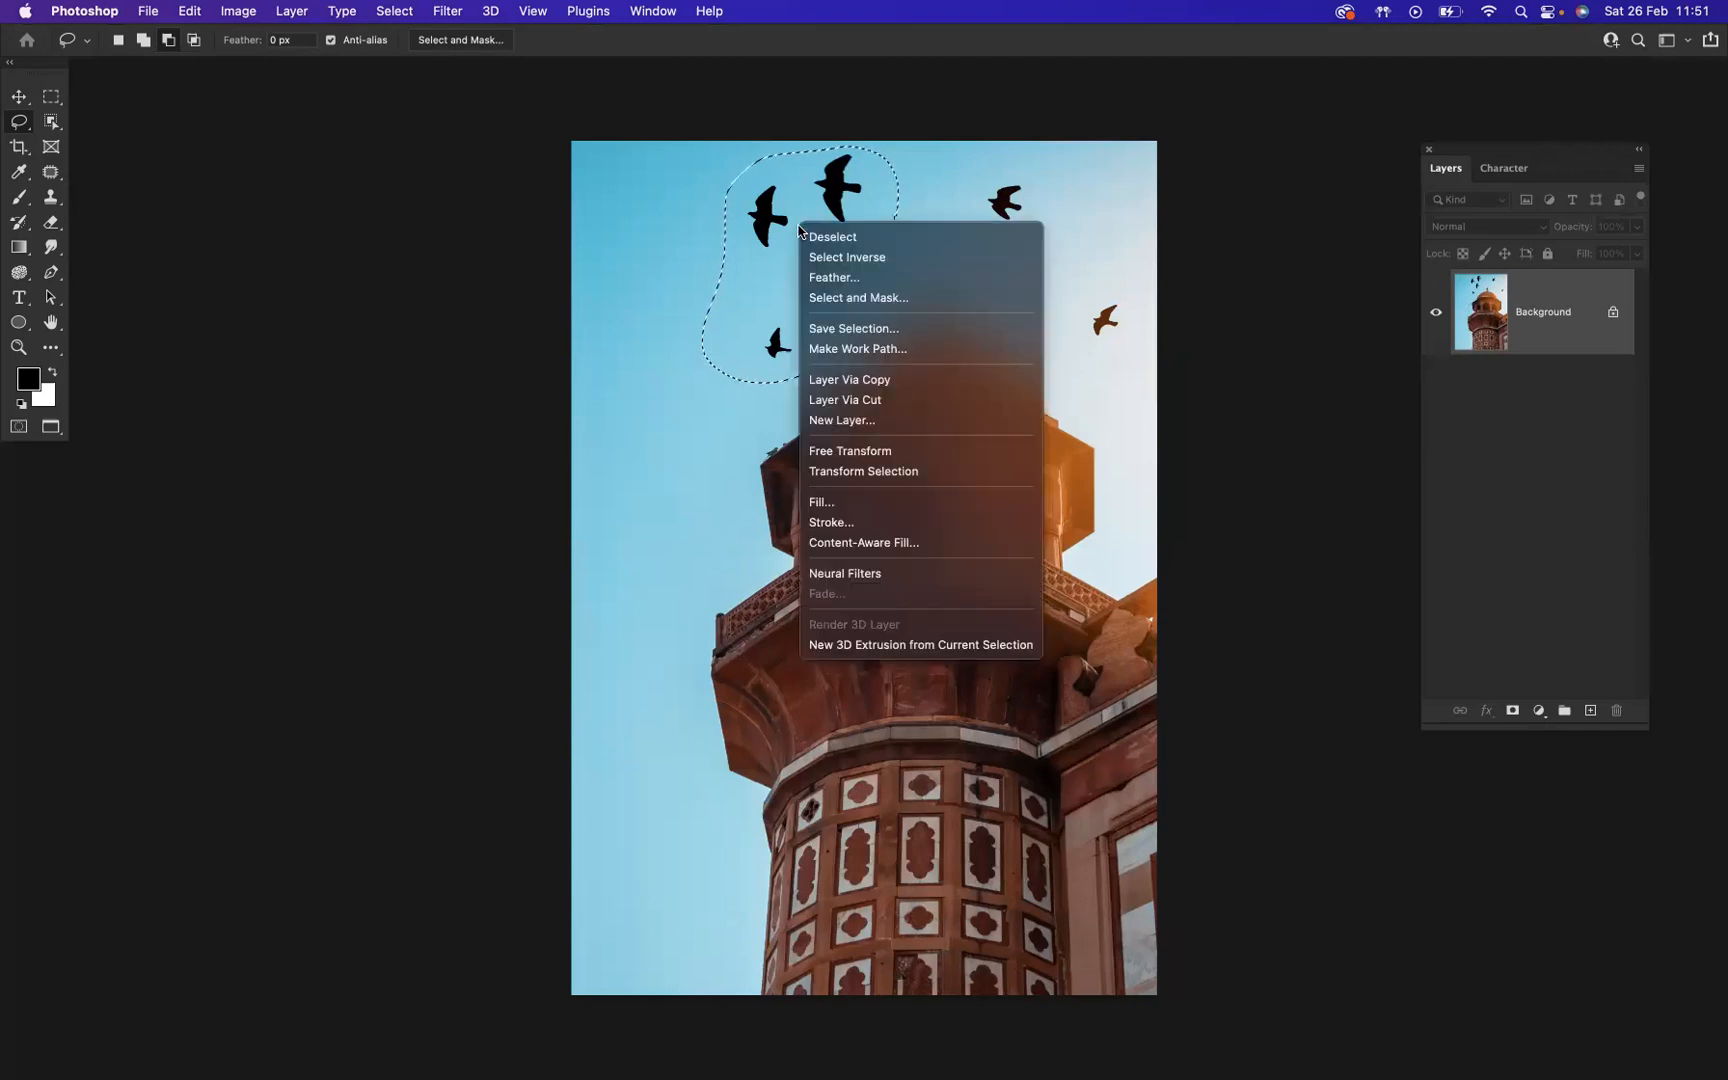
left_click(865, 511)
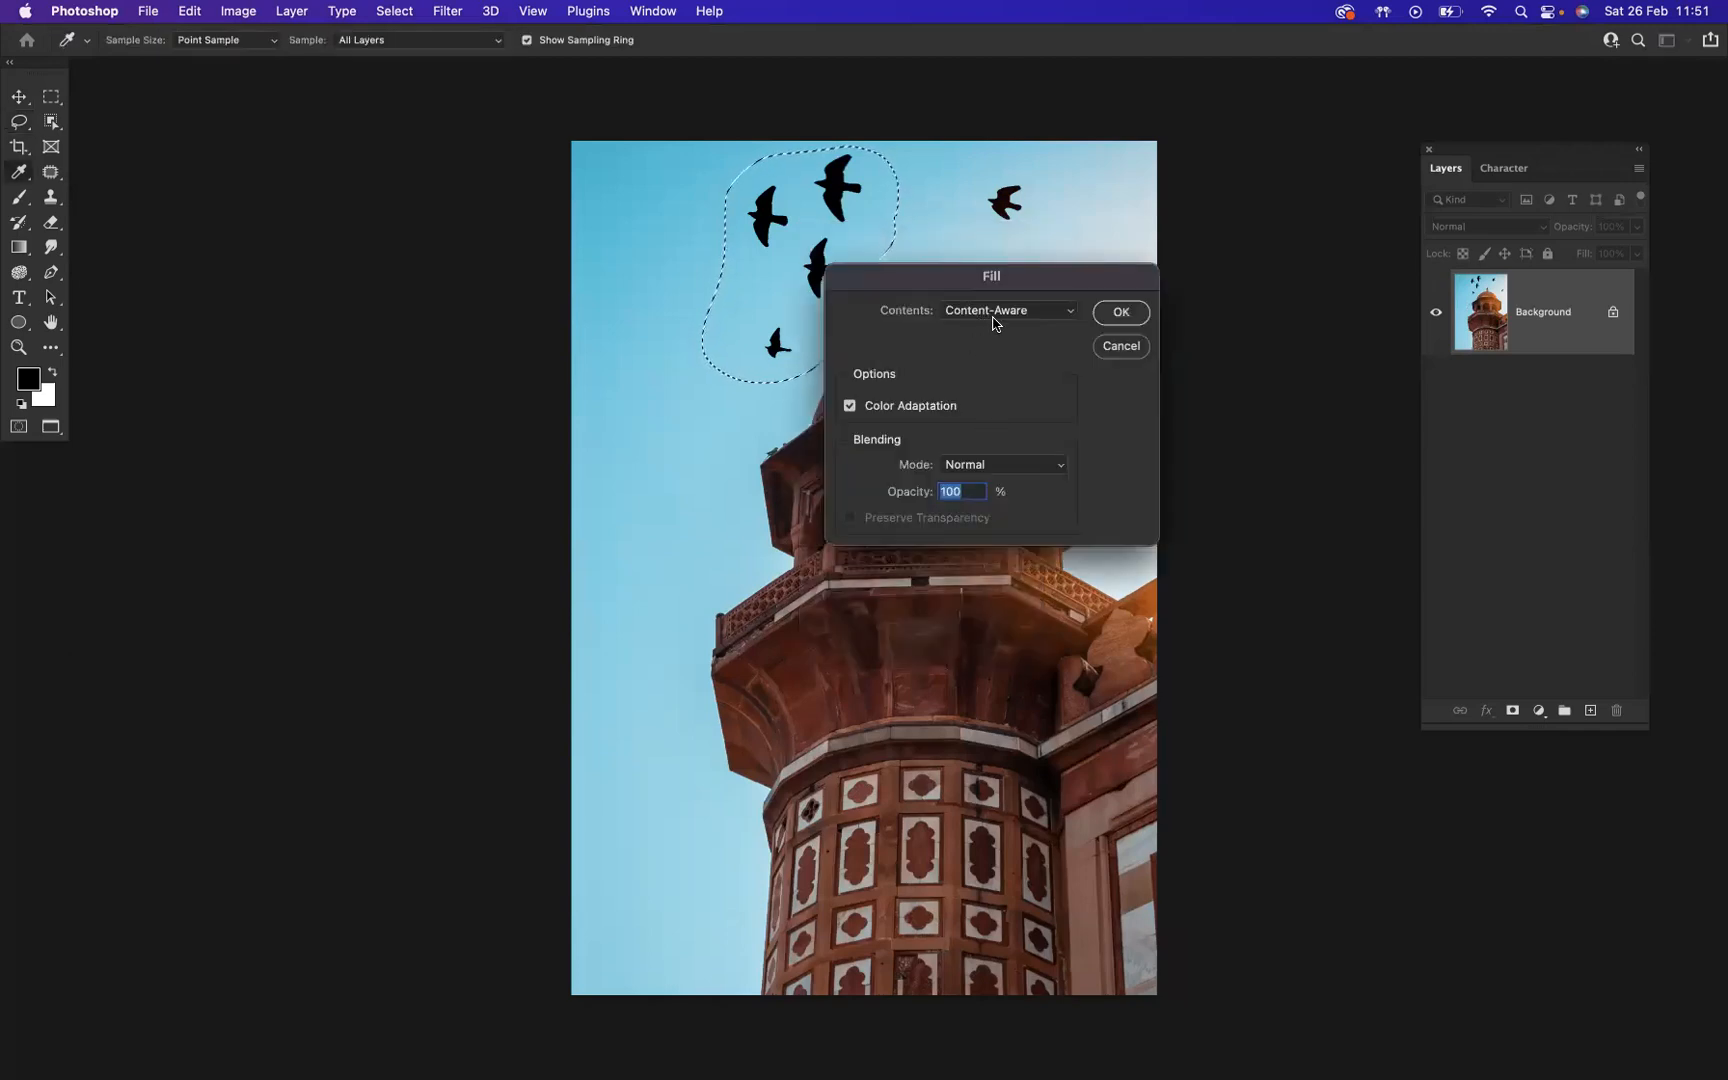
left_click(1121, 314)
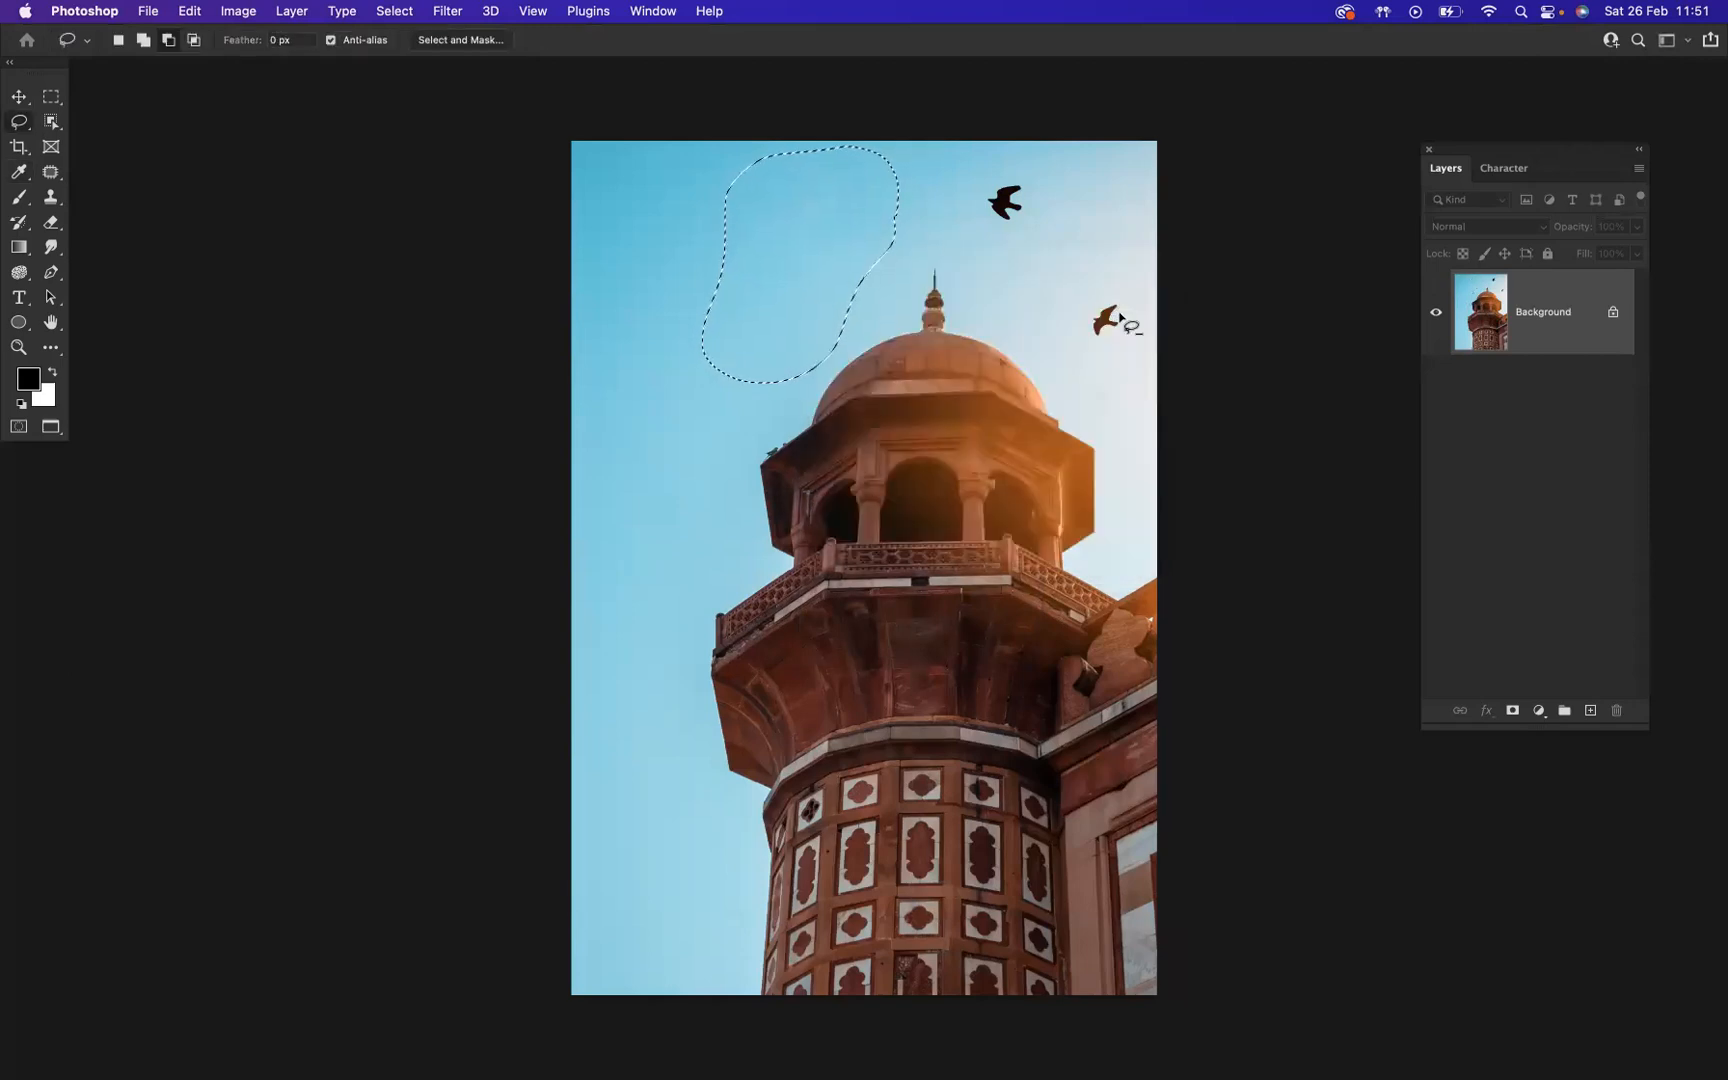
key("super+d")
- Lasso the last two birds right of the dome's spire, remove them with a Content-Aware fill, and deselect
mouse_move(1077, 199)
left_mouse_down()
mouse_move(1033, 170)
mouse_move(959, 170)
mouse_move(944, 198)
mouse_move(978, 267)
mouse_move(1077, 359)
mouse_move(1121, 352)
mouse_move(1135, 321)
mouse_move(1077, 199)
left_mouse_up()
right_click(1052, 243)
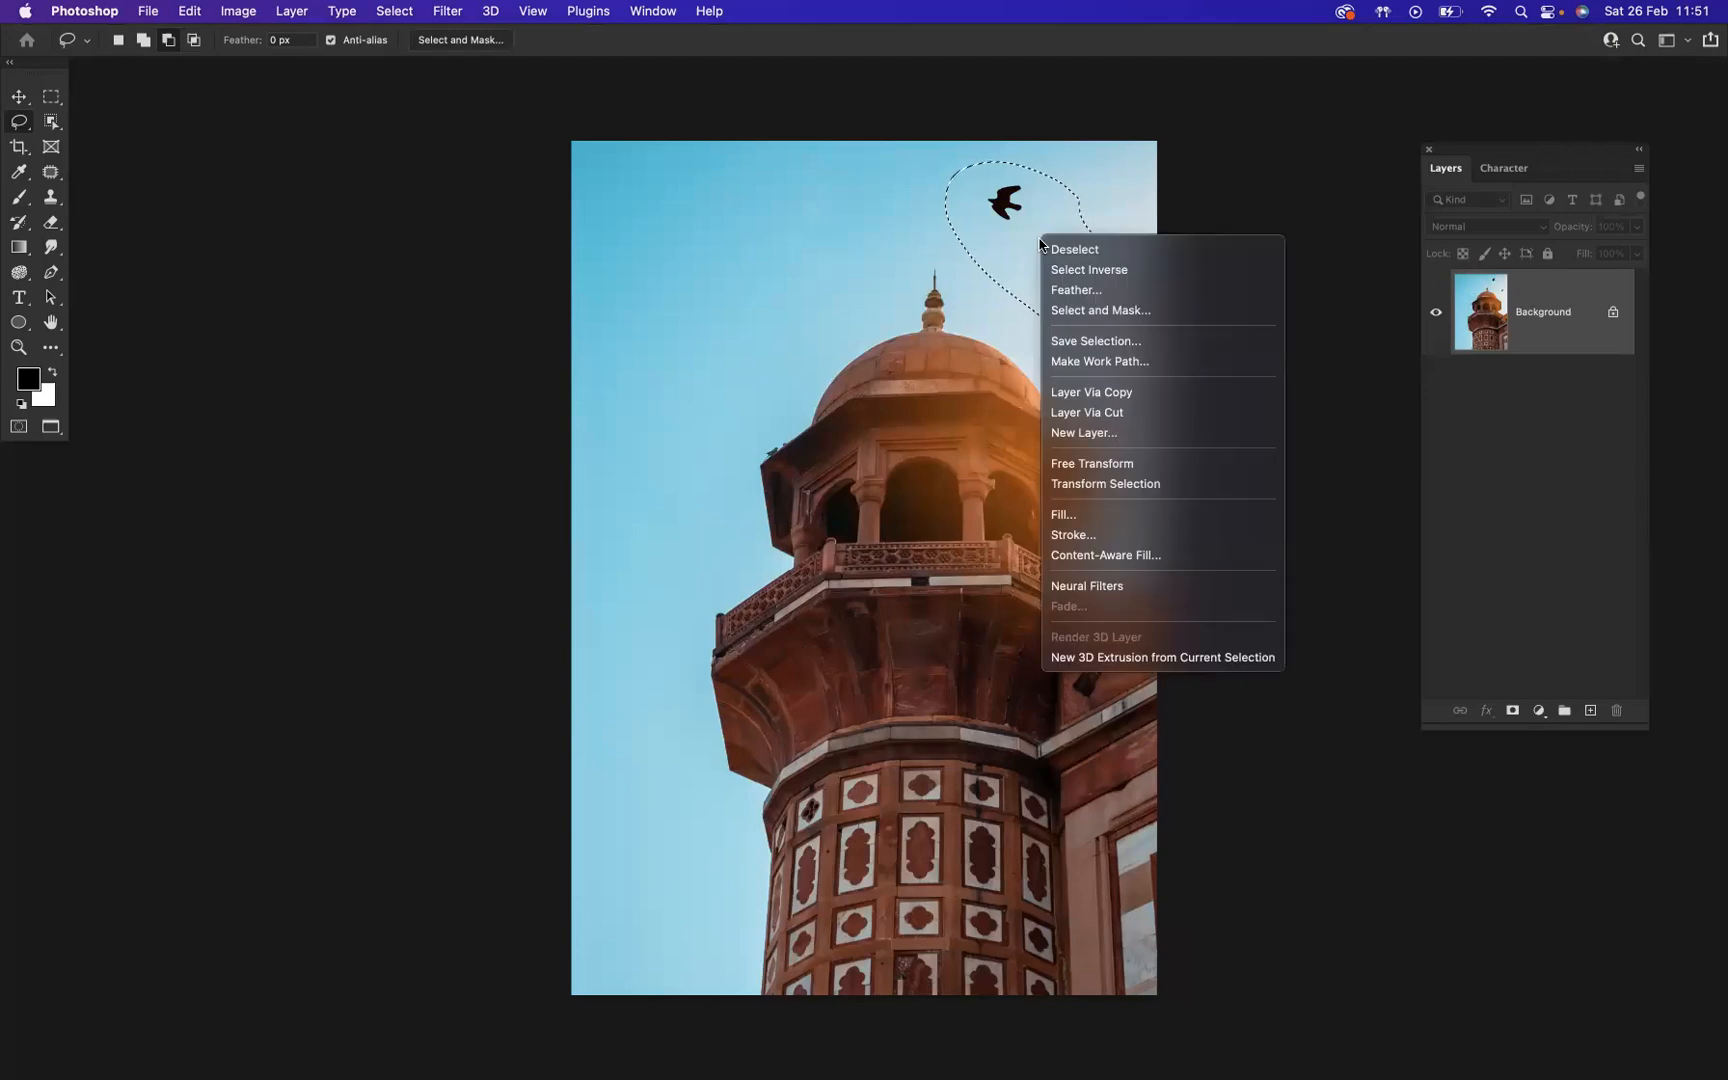
left_click(1091, 523)
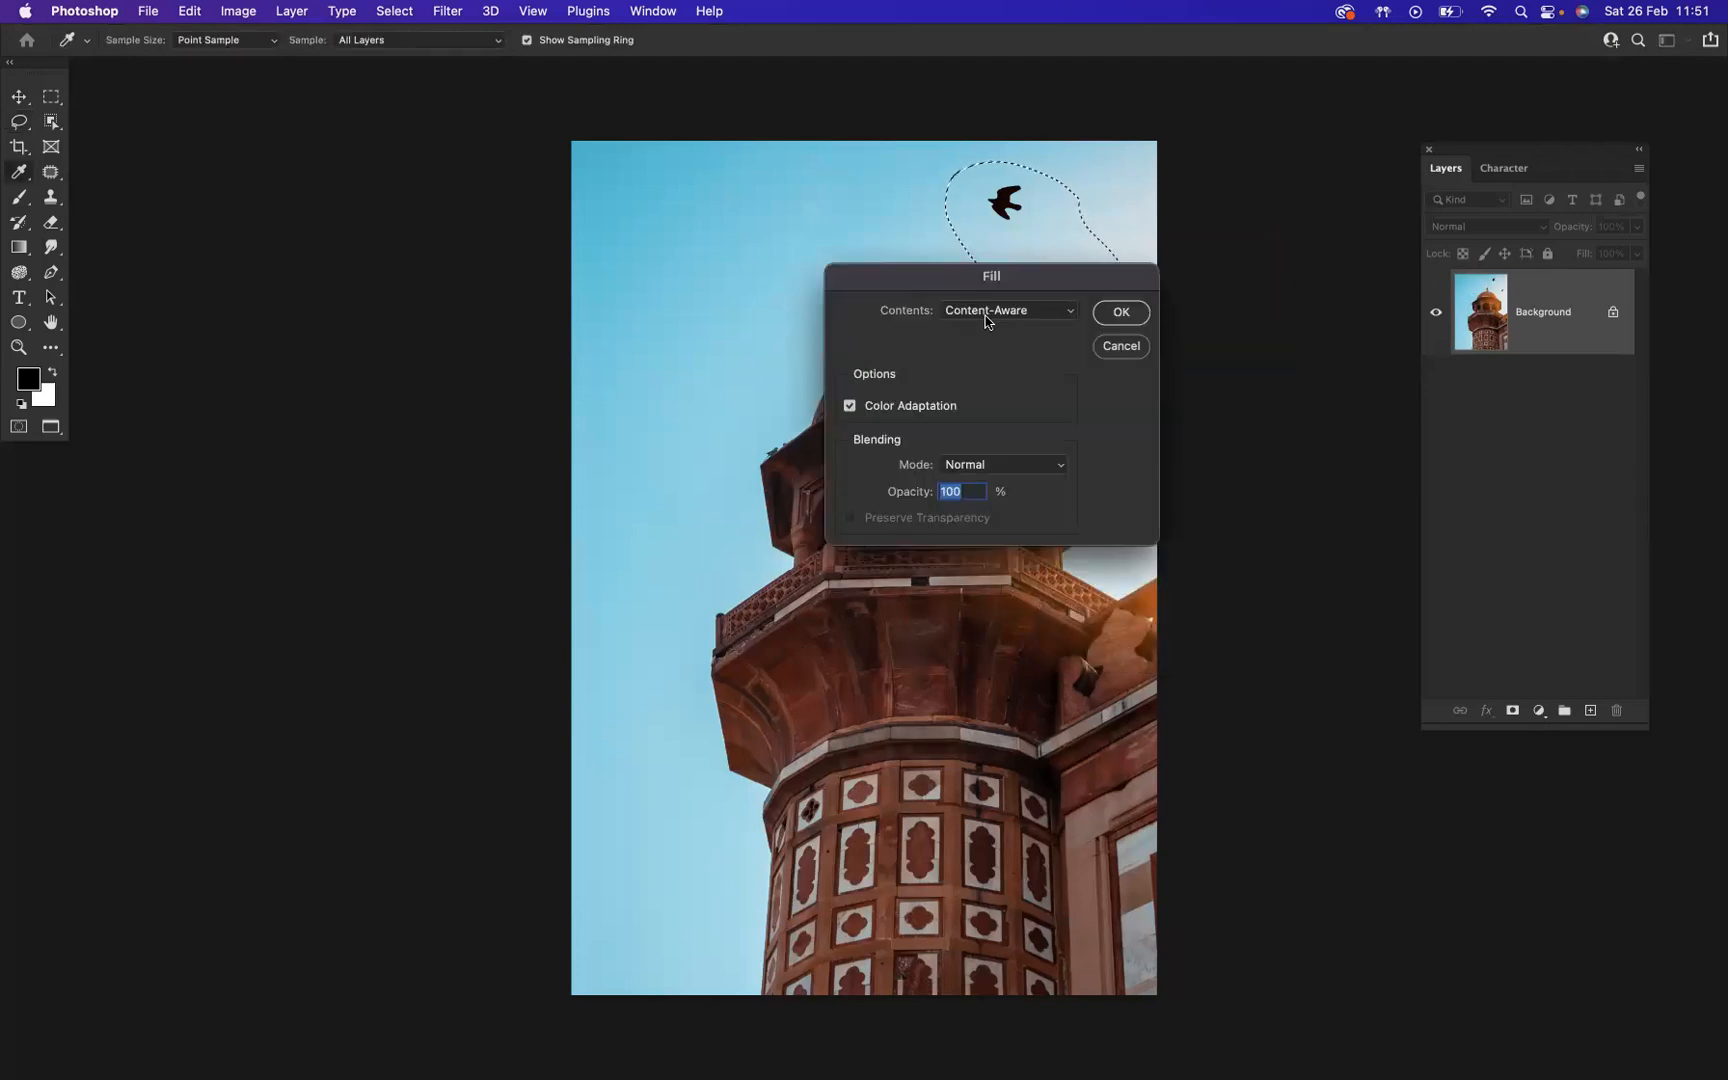
left_click(1121, 313)
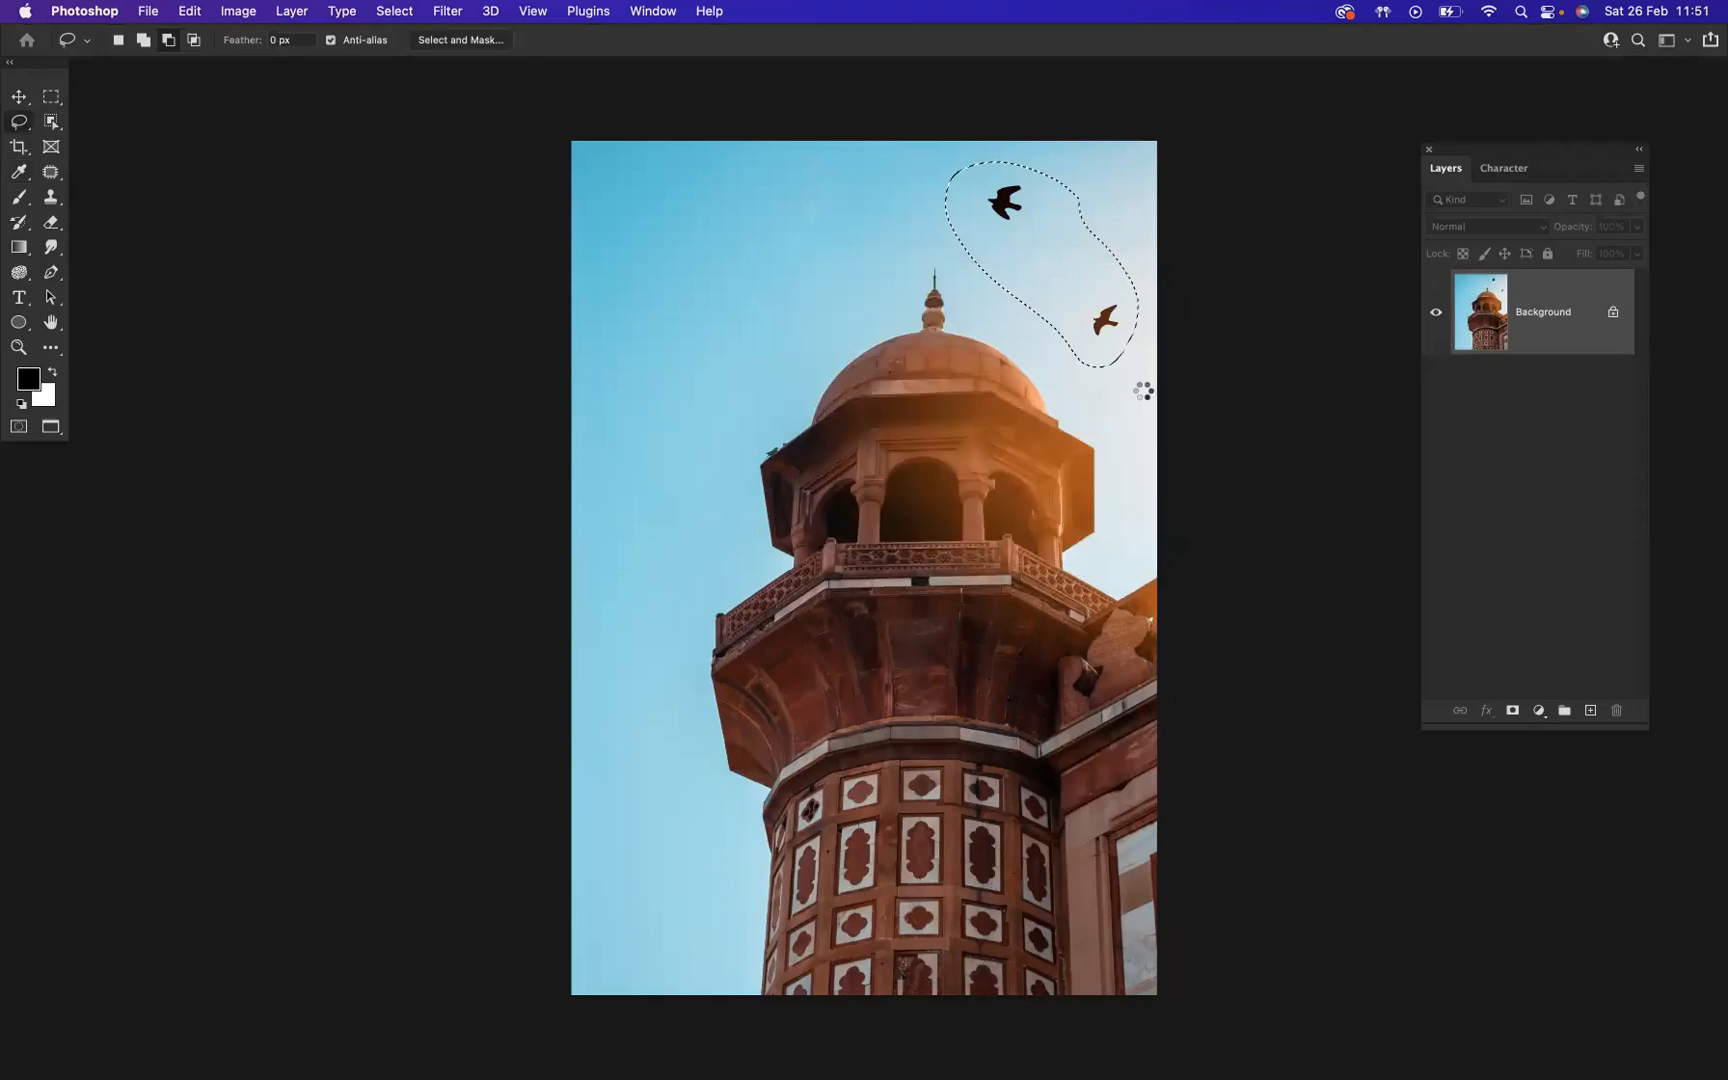
key("cmd+d")
- In pexels-mali-maeder-105634.jpg, loosely lasso the smaller left bird and open the Content-Aware Fill workspace for it
key("f")
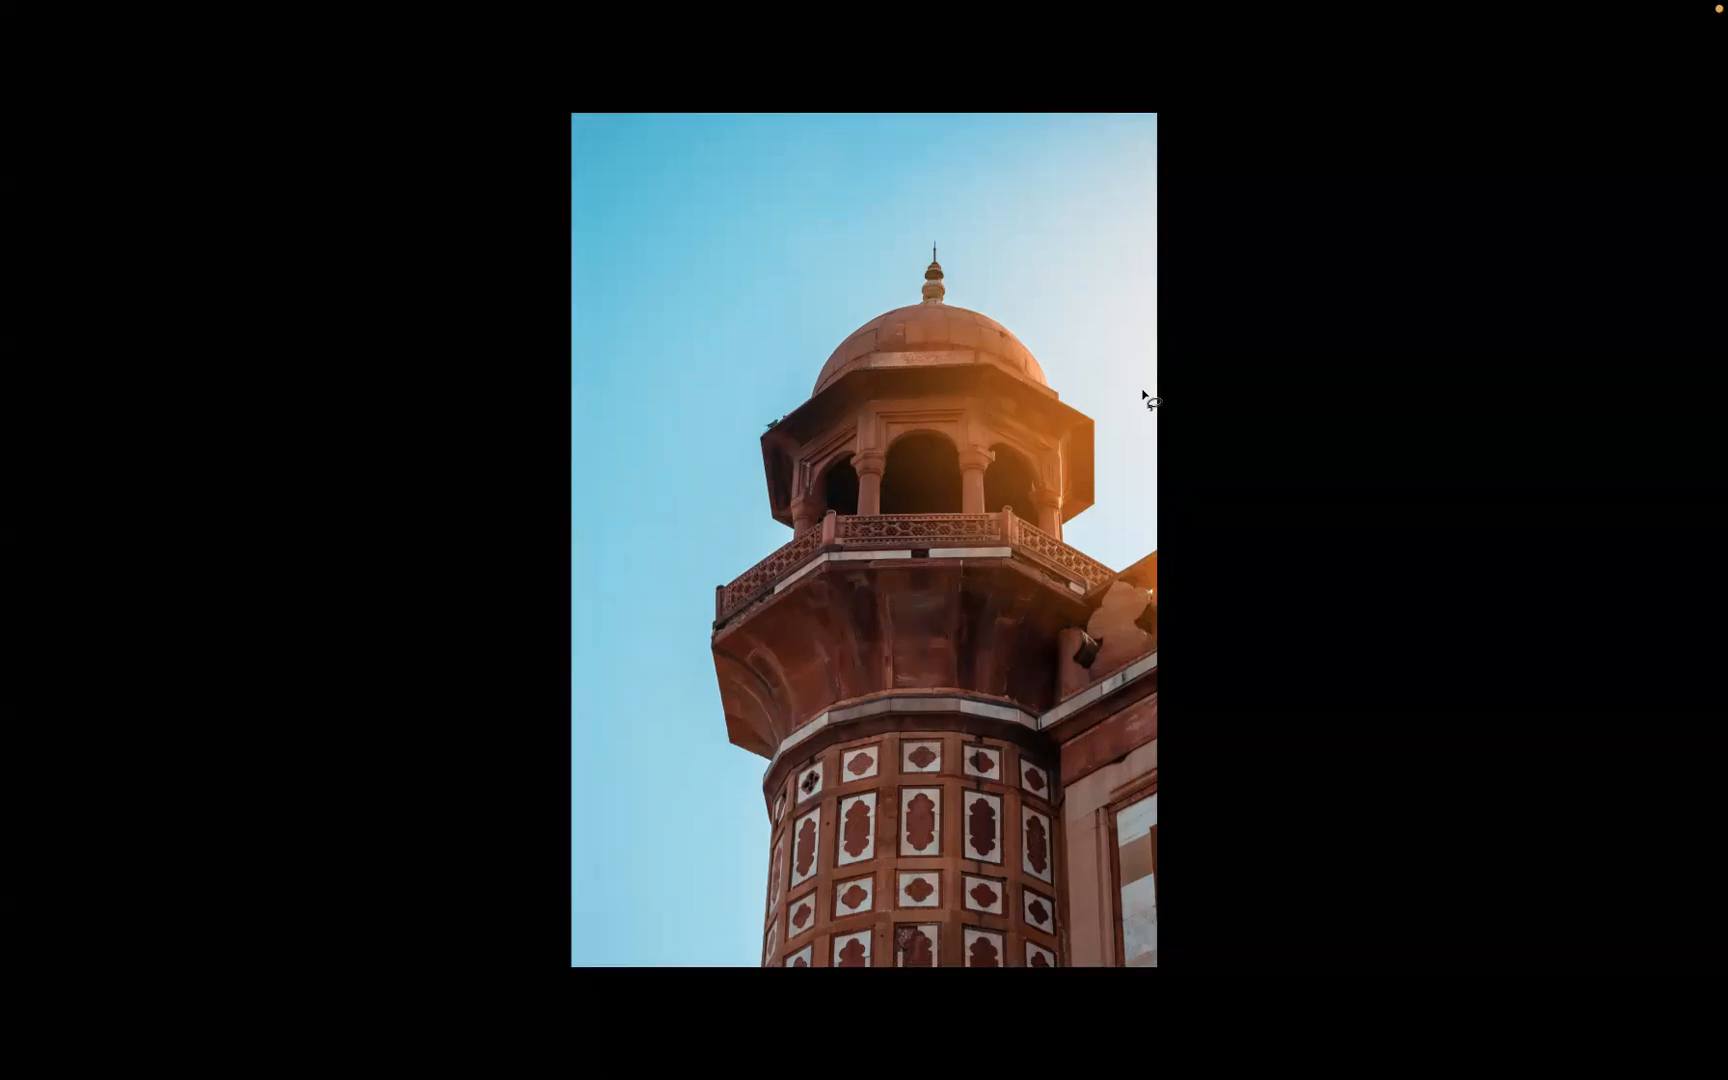
key("f")
left_click(560, 91)
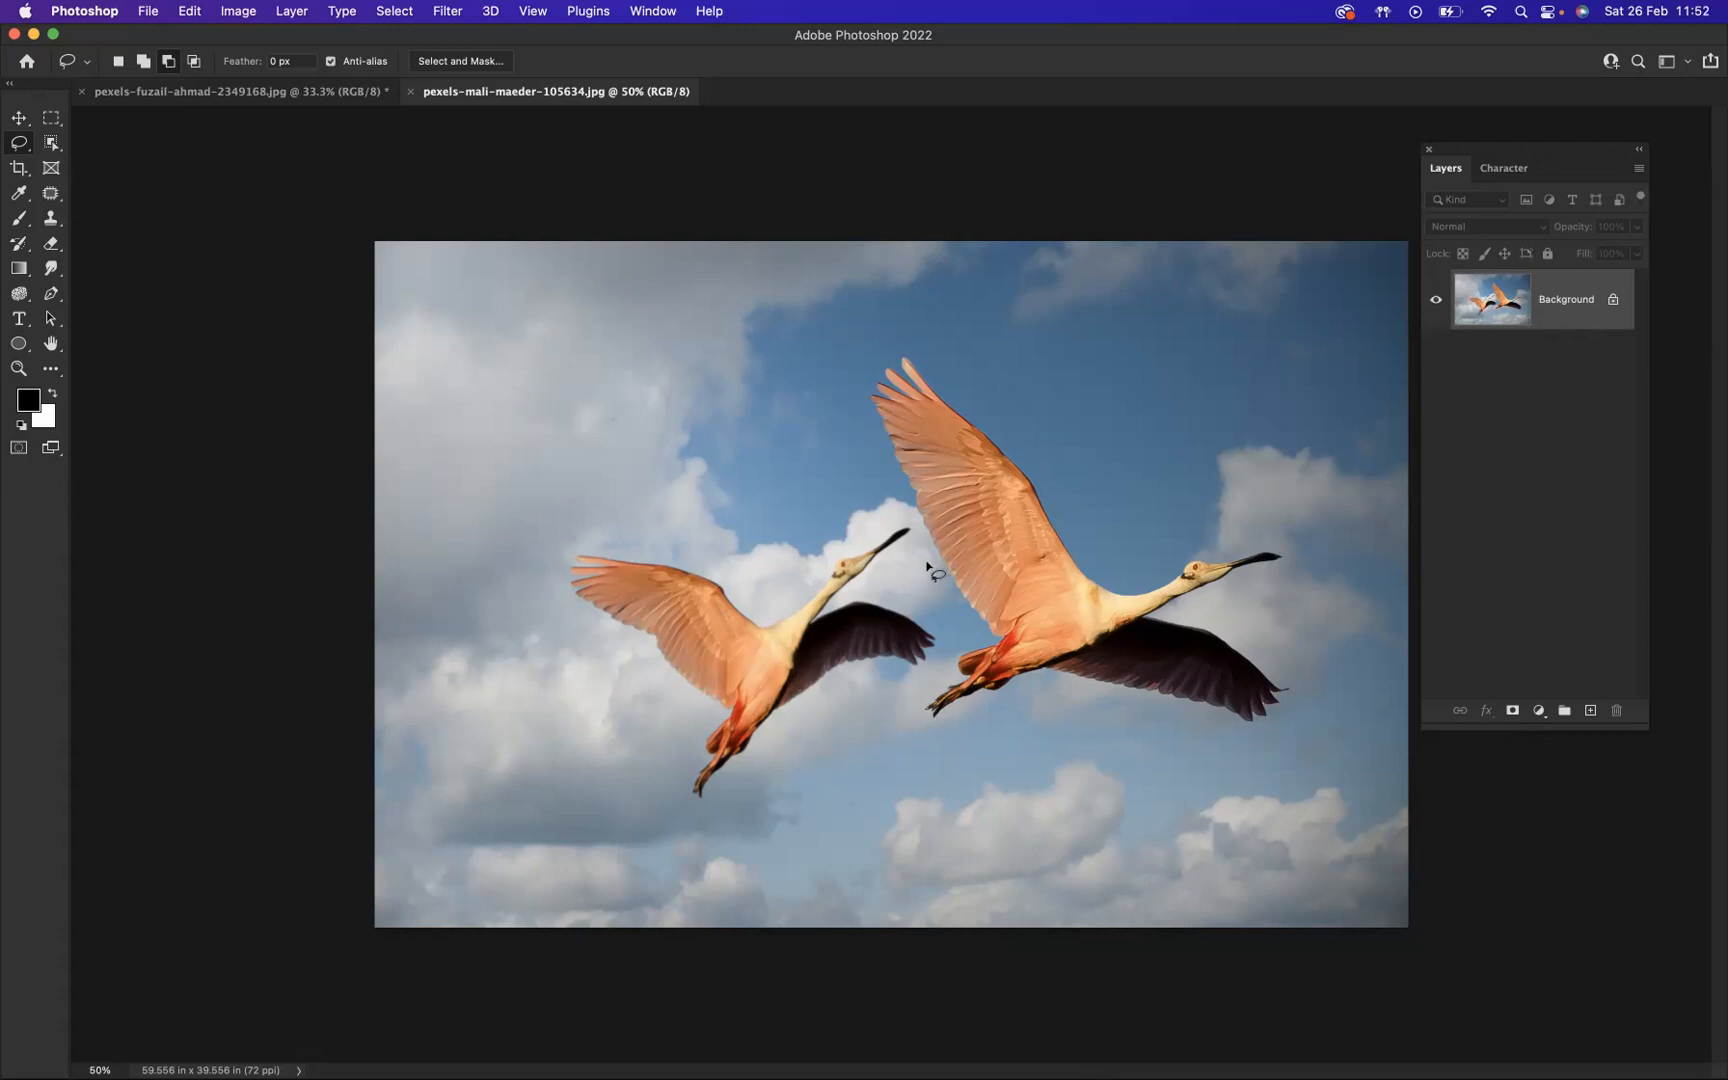
mouse_move(921, 557)
left_mouse_down()
mouse_move(887, 517)
mouse_move(780, 570)
mouse_move(645, 529)
mouse_move(543, 532)
mouse_move(537, 585)
mouse_move(562, 644)
mouse_move(628, 702)
mouse_move(637, 832)
mouse_move(738, 858)
mouse_move(828, 783)
mouse_move(949, 659)
mouse_move(956, 632)
mouse_move(917, 554)
left_mouse_up()
left_click(189, 11)
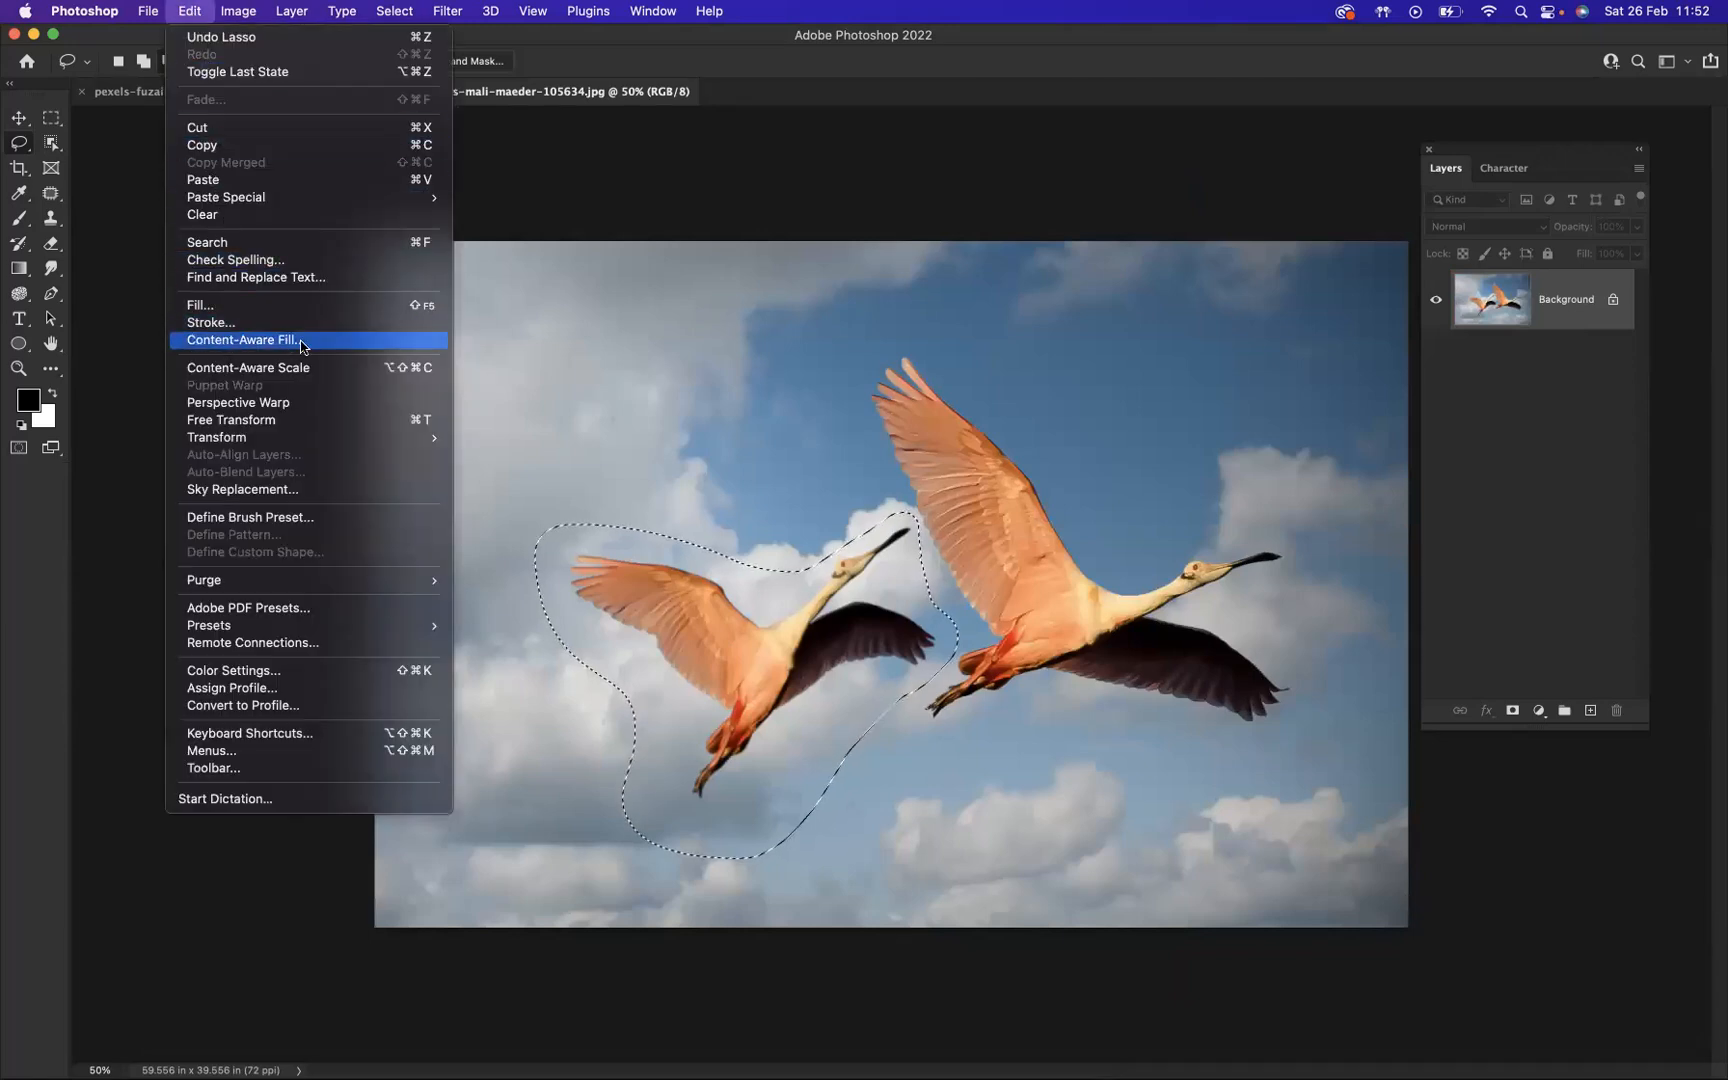
left_click(243, 341)
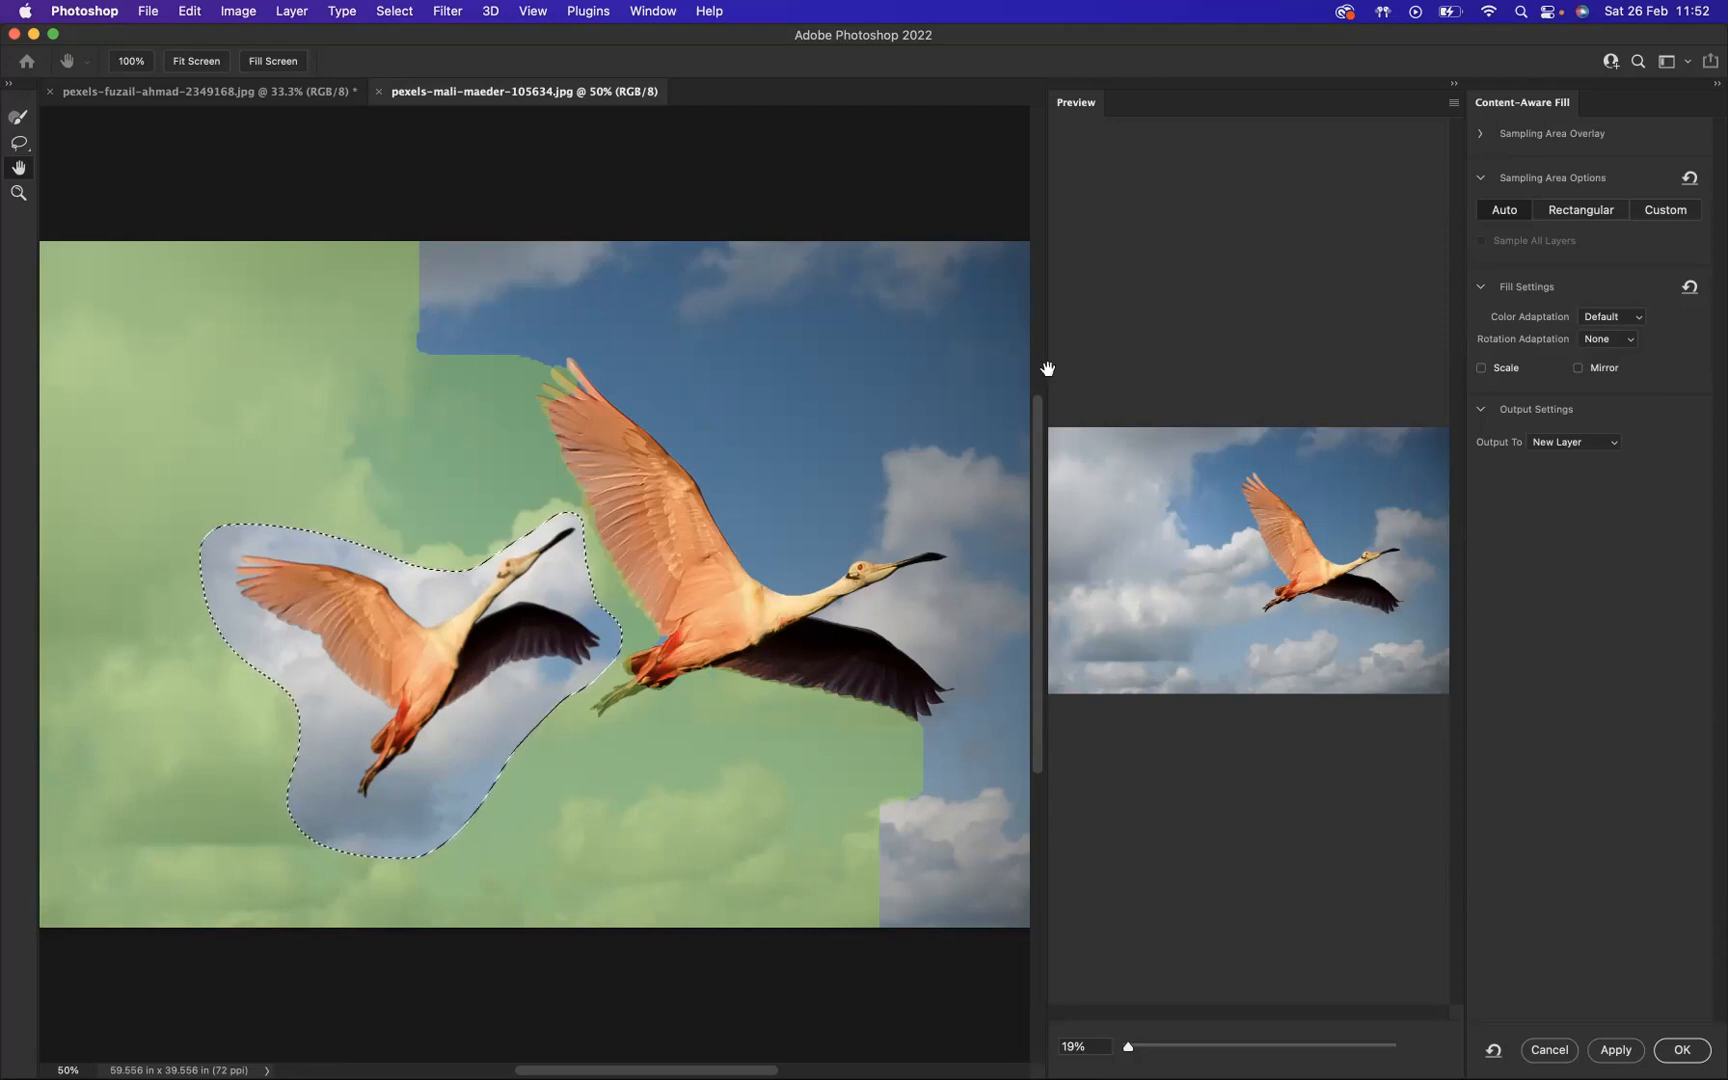
- Enlarge the fill preview and subtract the larger bird's wing areas from the sampling area with the size 350 Sampling Brush
left_click_drag(1046, 369, 952, 389)
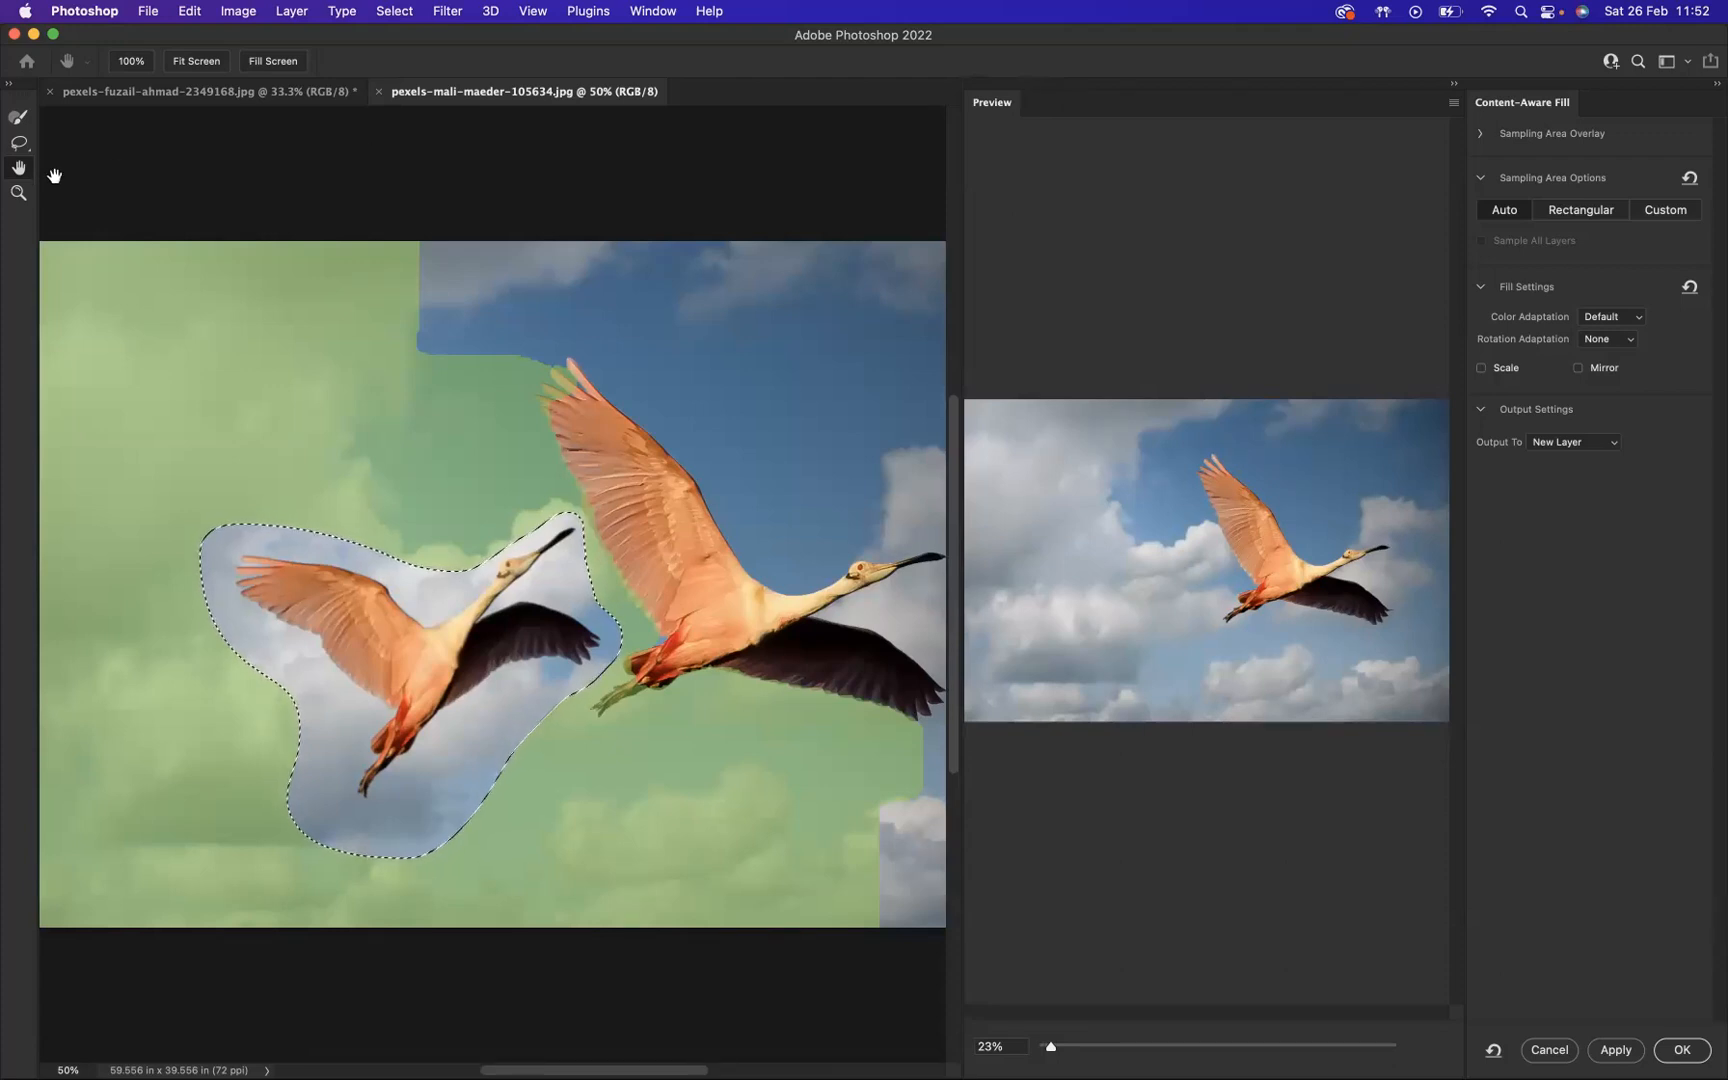
left_click(19, 119)
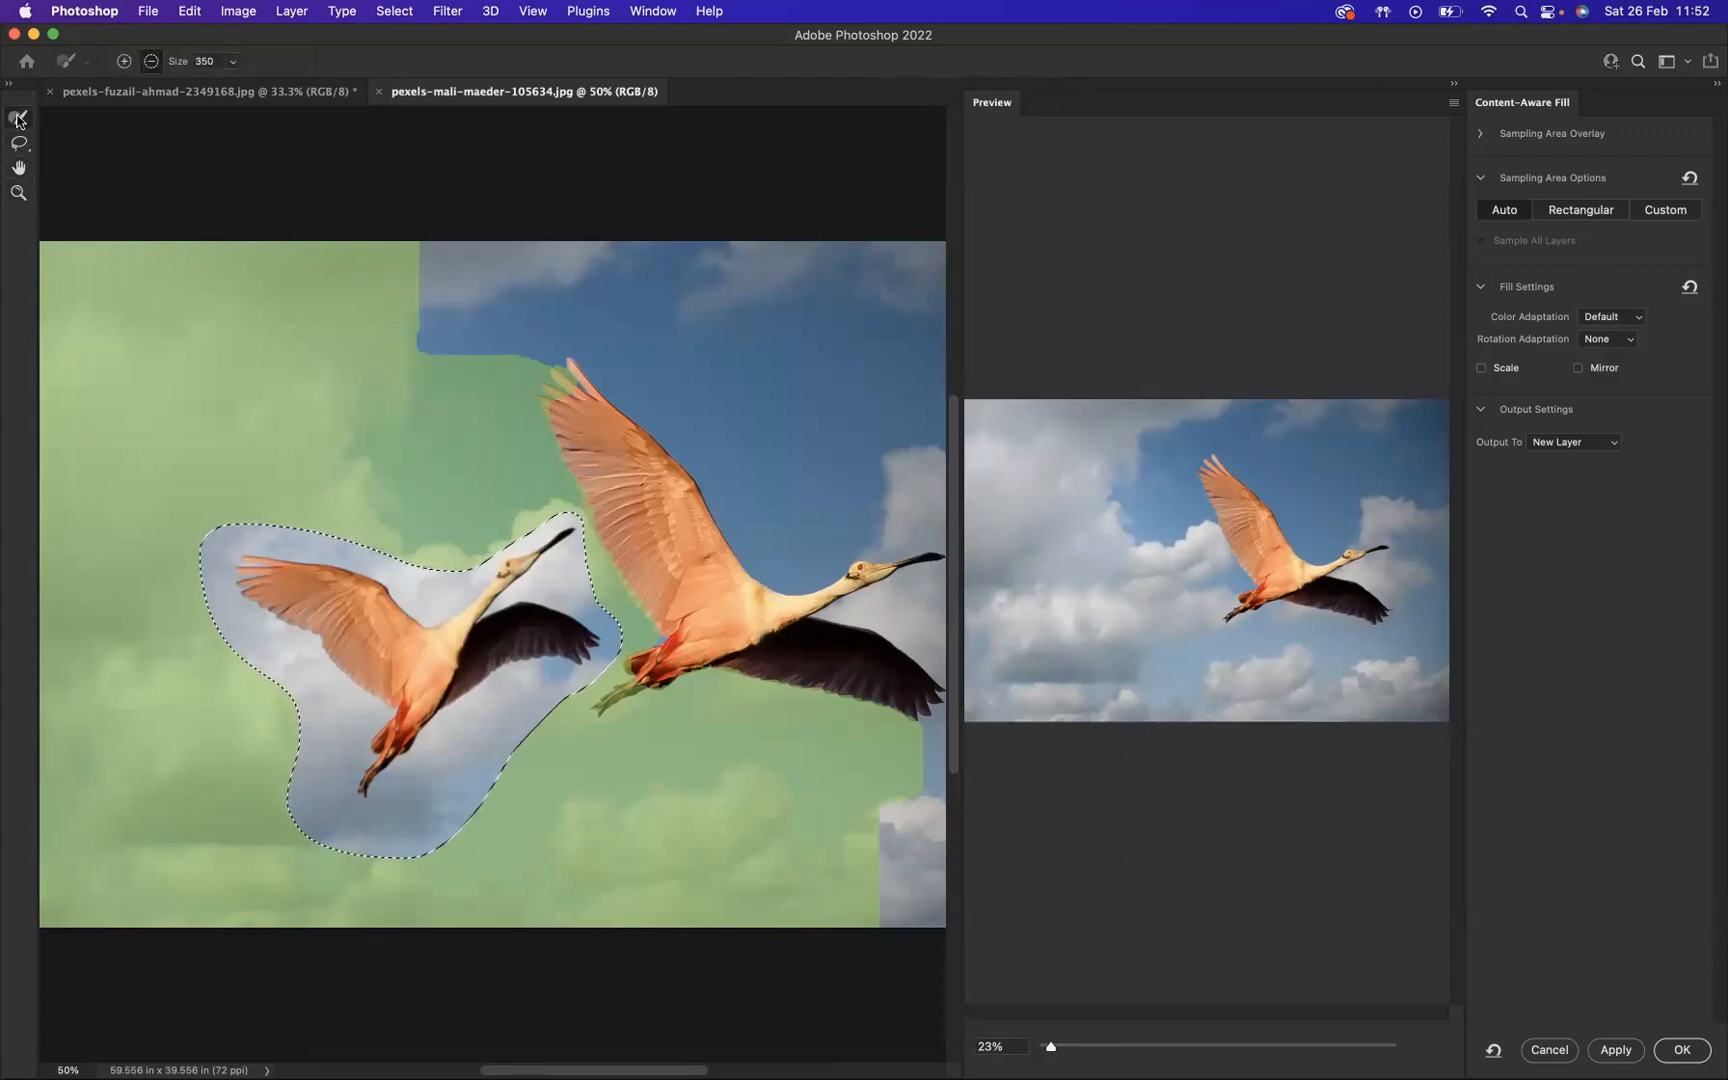
left_click(155, 64)
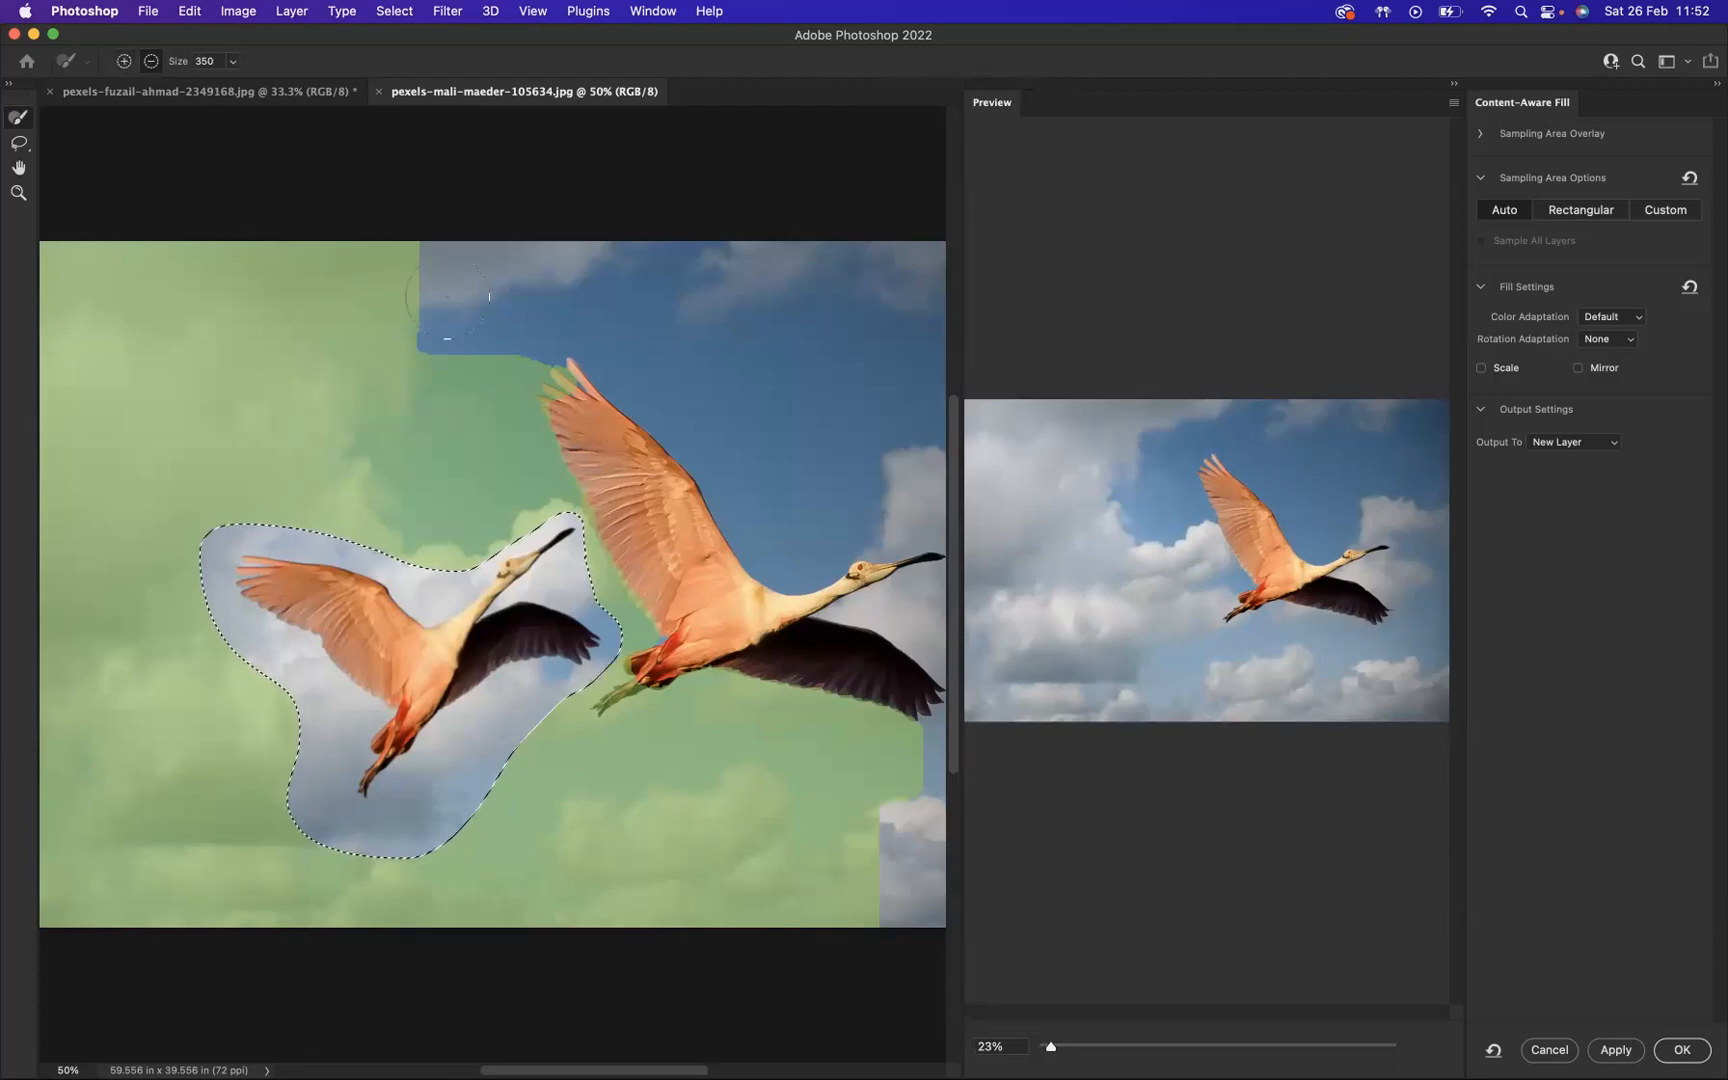
left_click_drag(560, 347, 575, 391)
left_click_drag(776, 671, 876, 687)
- Add a patch of sky above the larger bird's head to the sampling area, output the fill to a new layer, and deselect
left_click(124, 62)
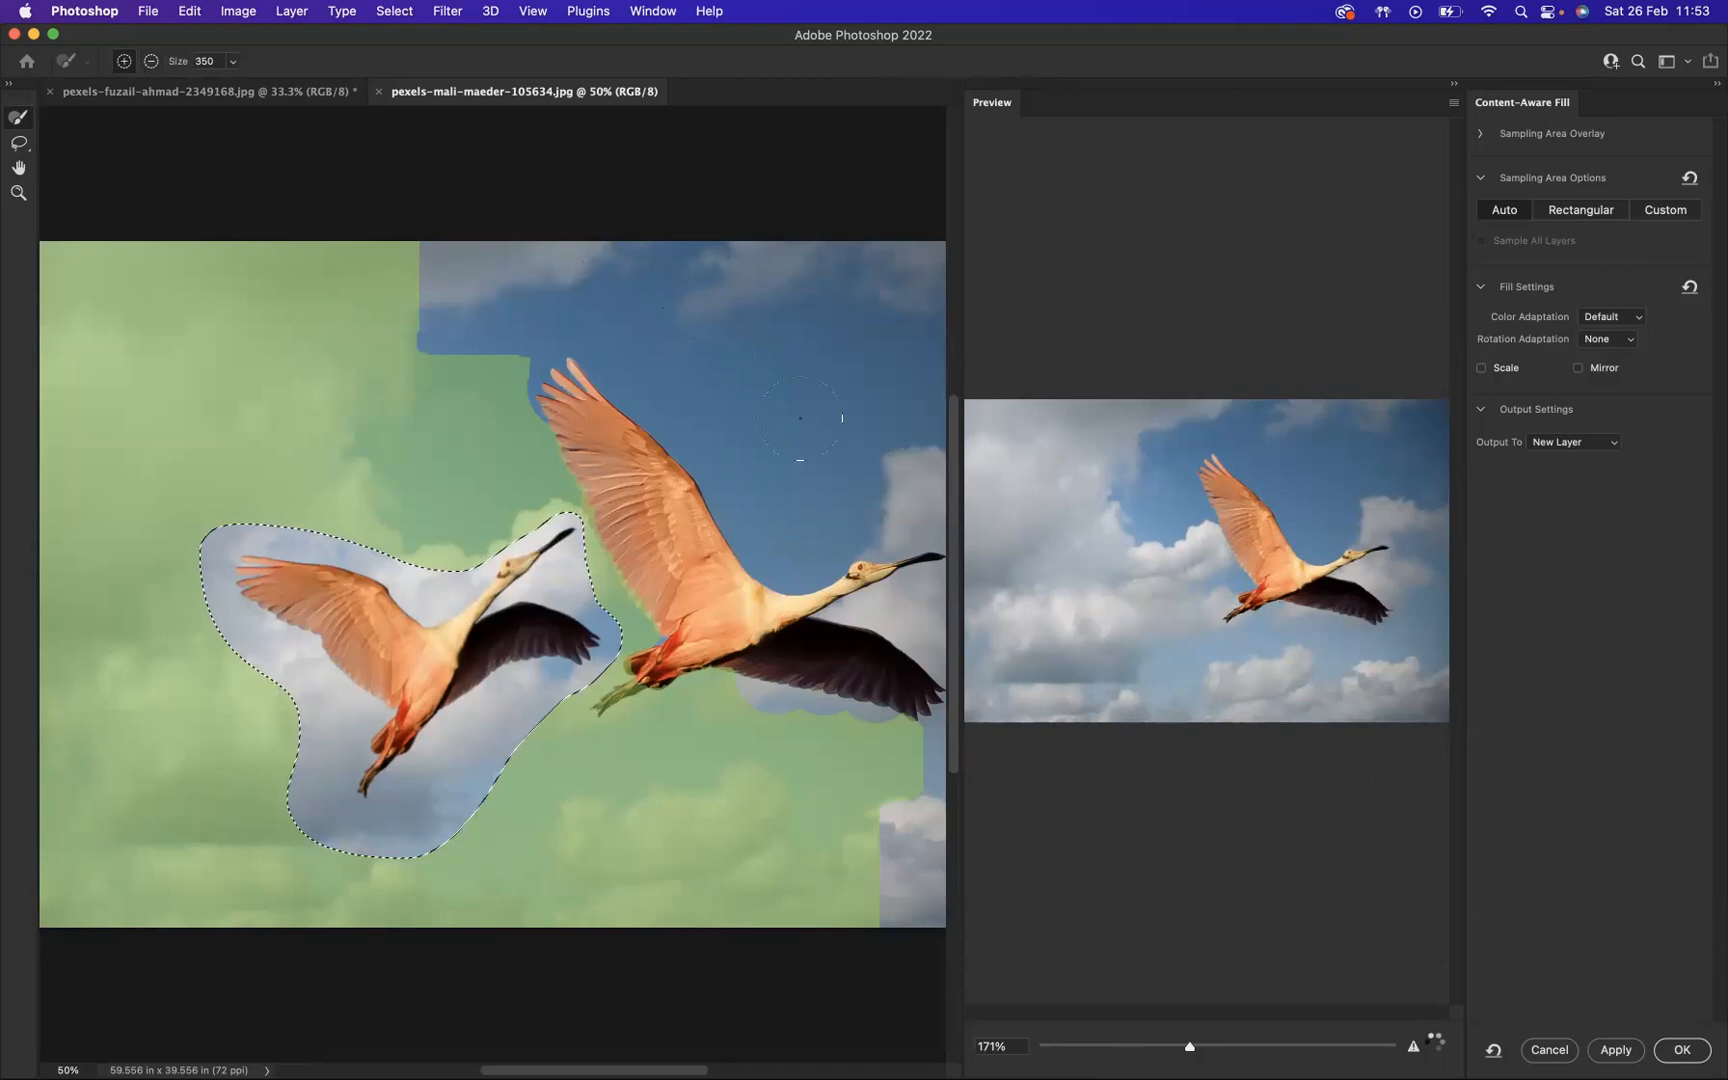
left_click_drag(879, 455, 852, 452)
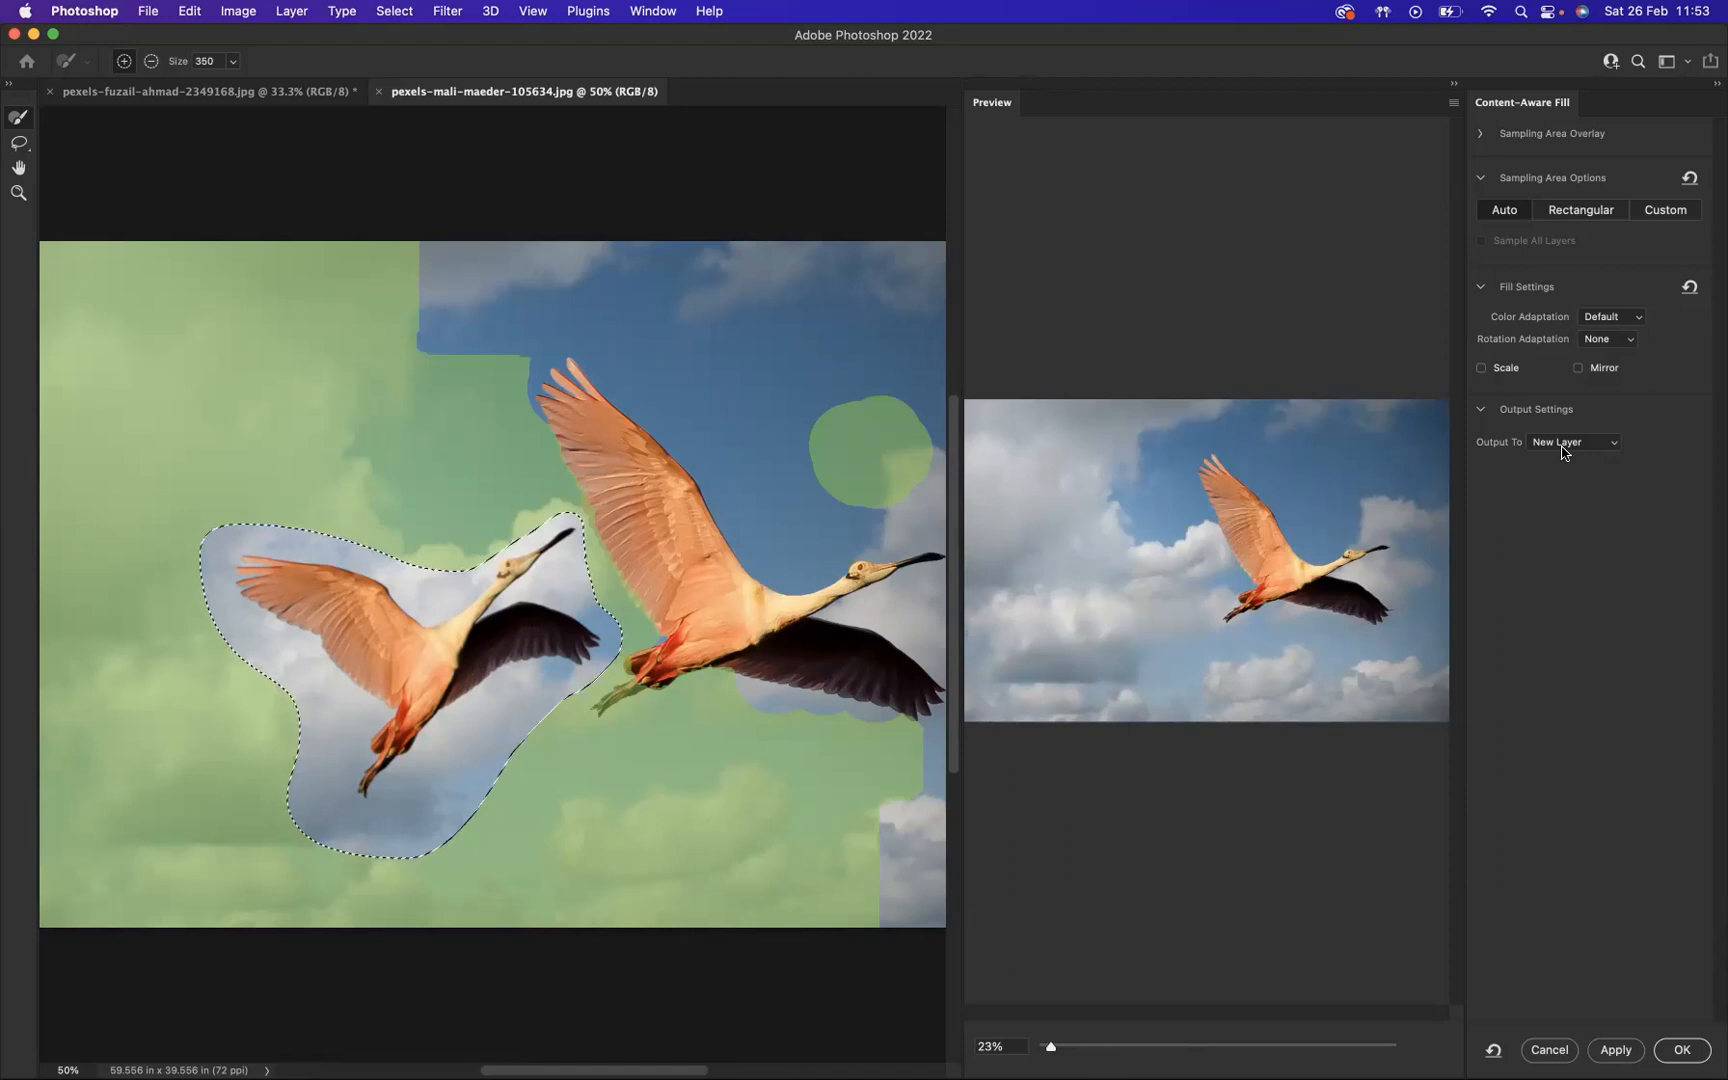
left_click(1682, 1050)
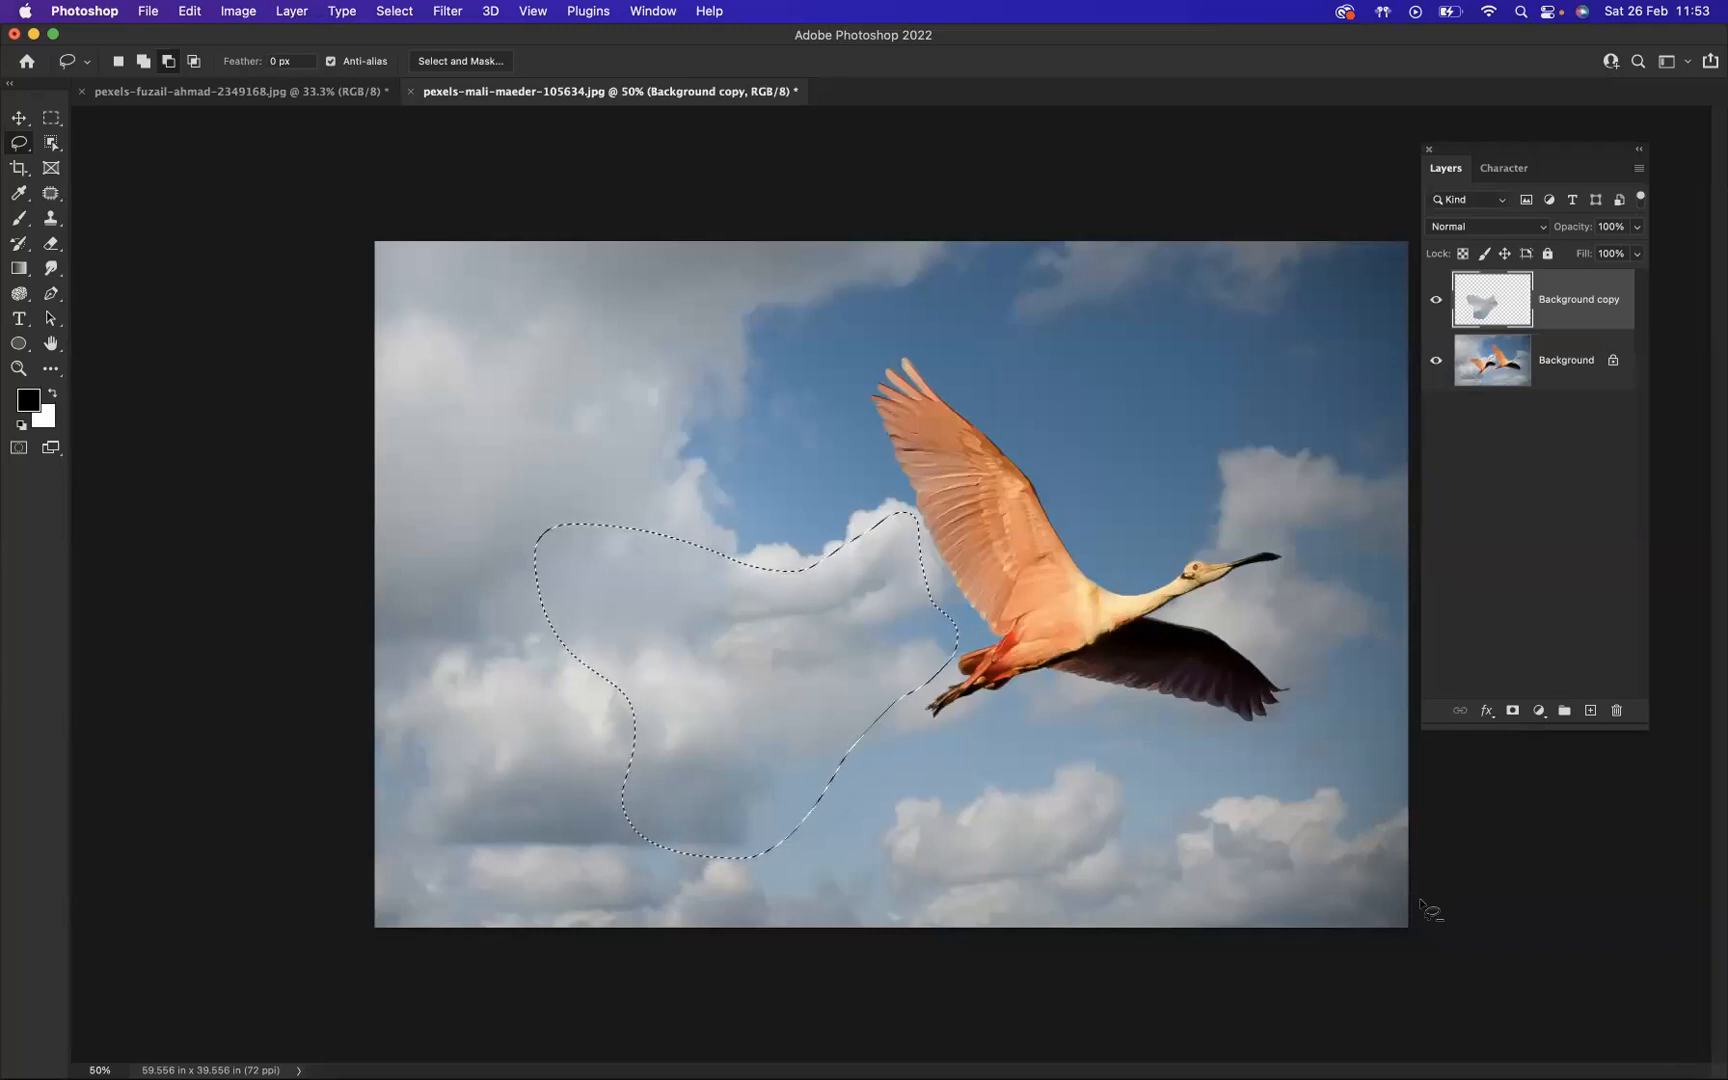
key("super+d")
- Toggle the visibility of the Background copy layer to compare the image before and after the fill
left_click(1437, 302)
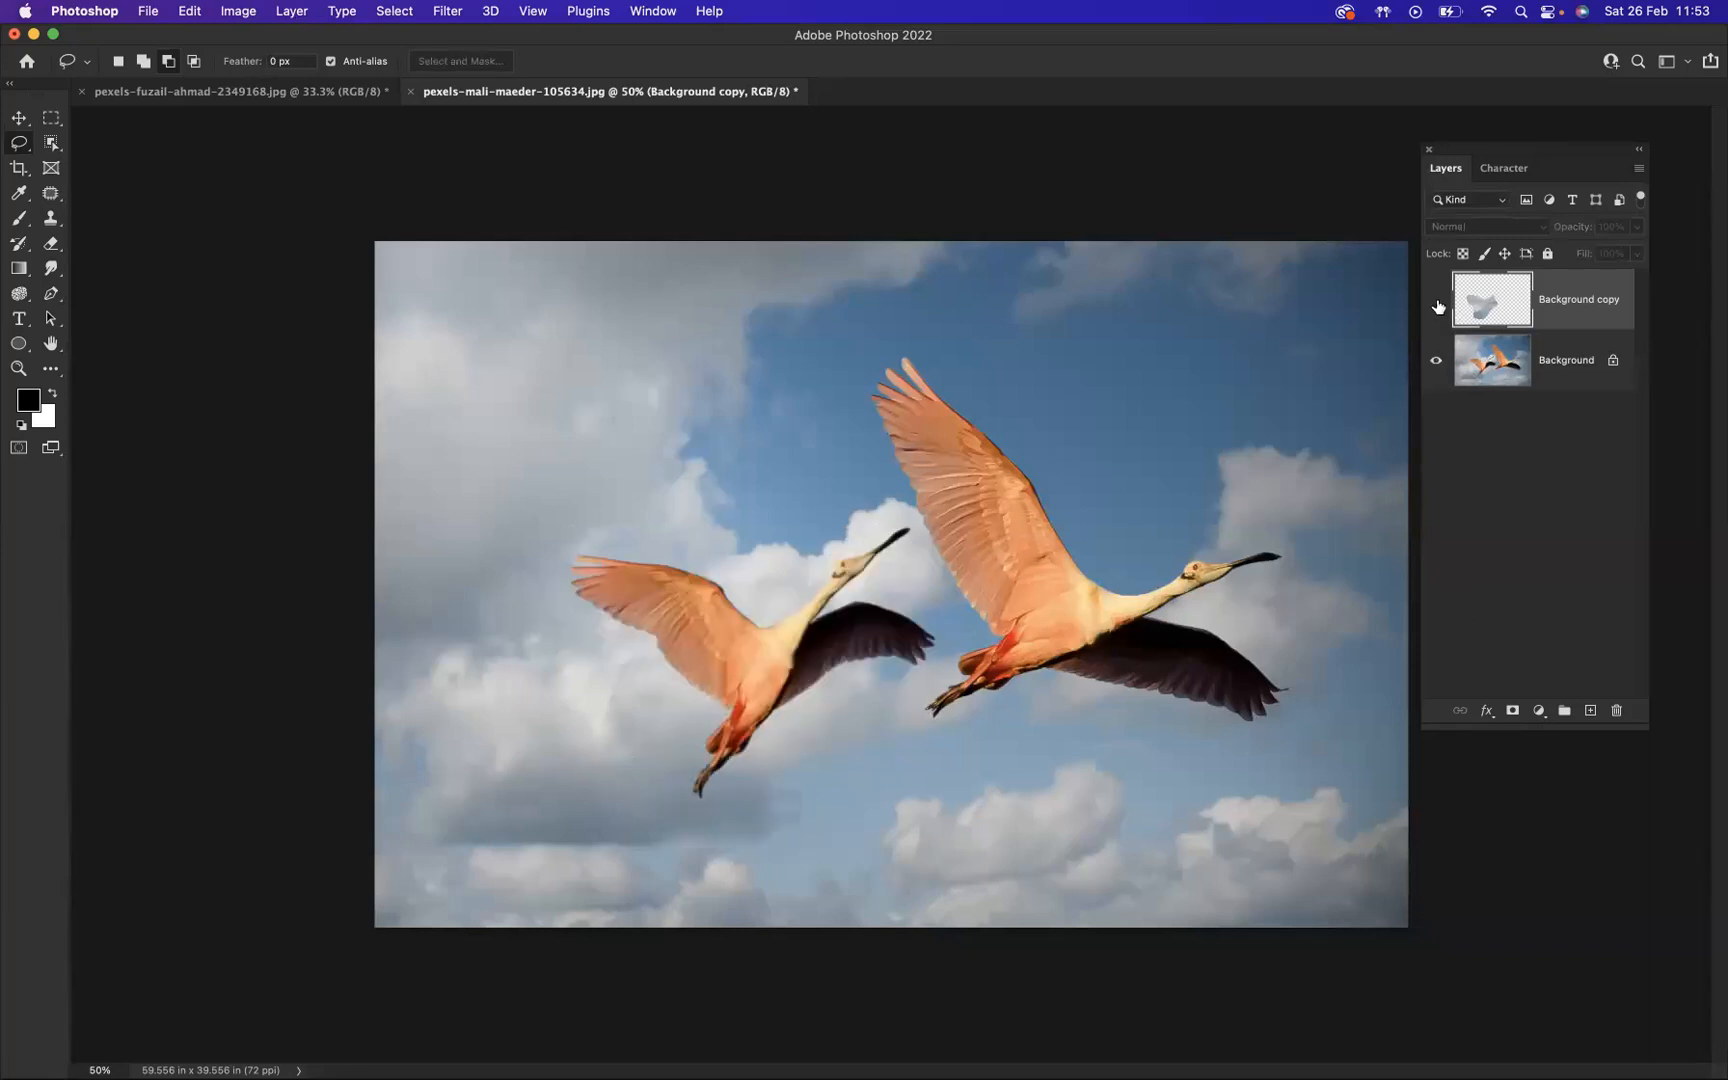
left_click(1437, 303)
left_click(1437, 303)
left_click(1437, 303)
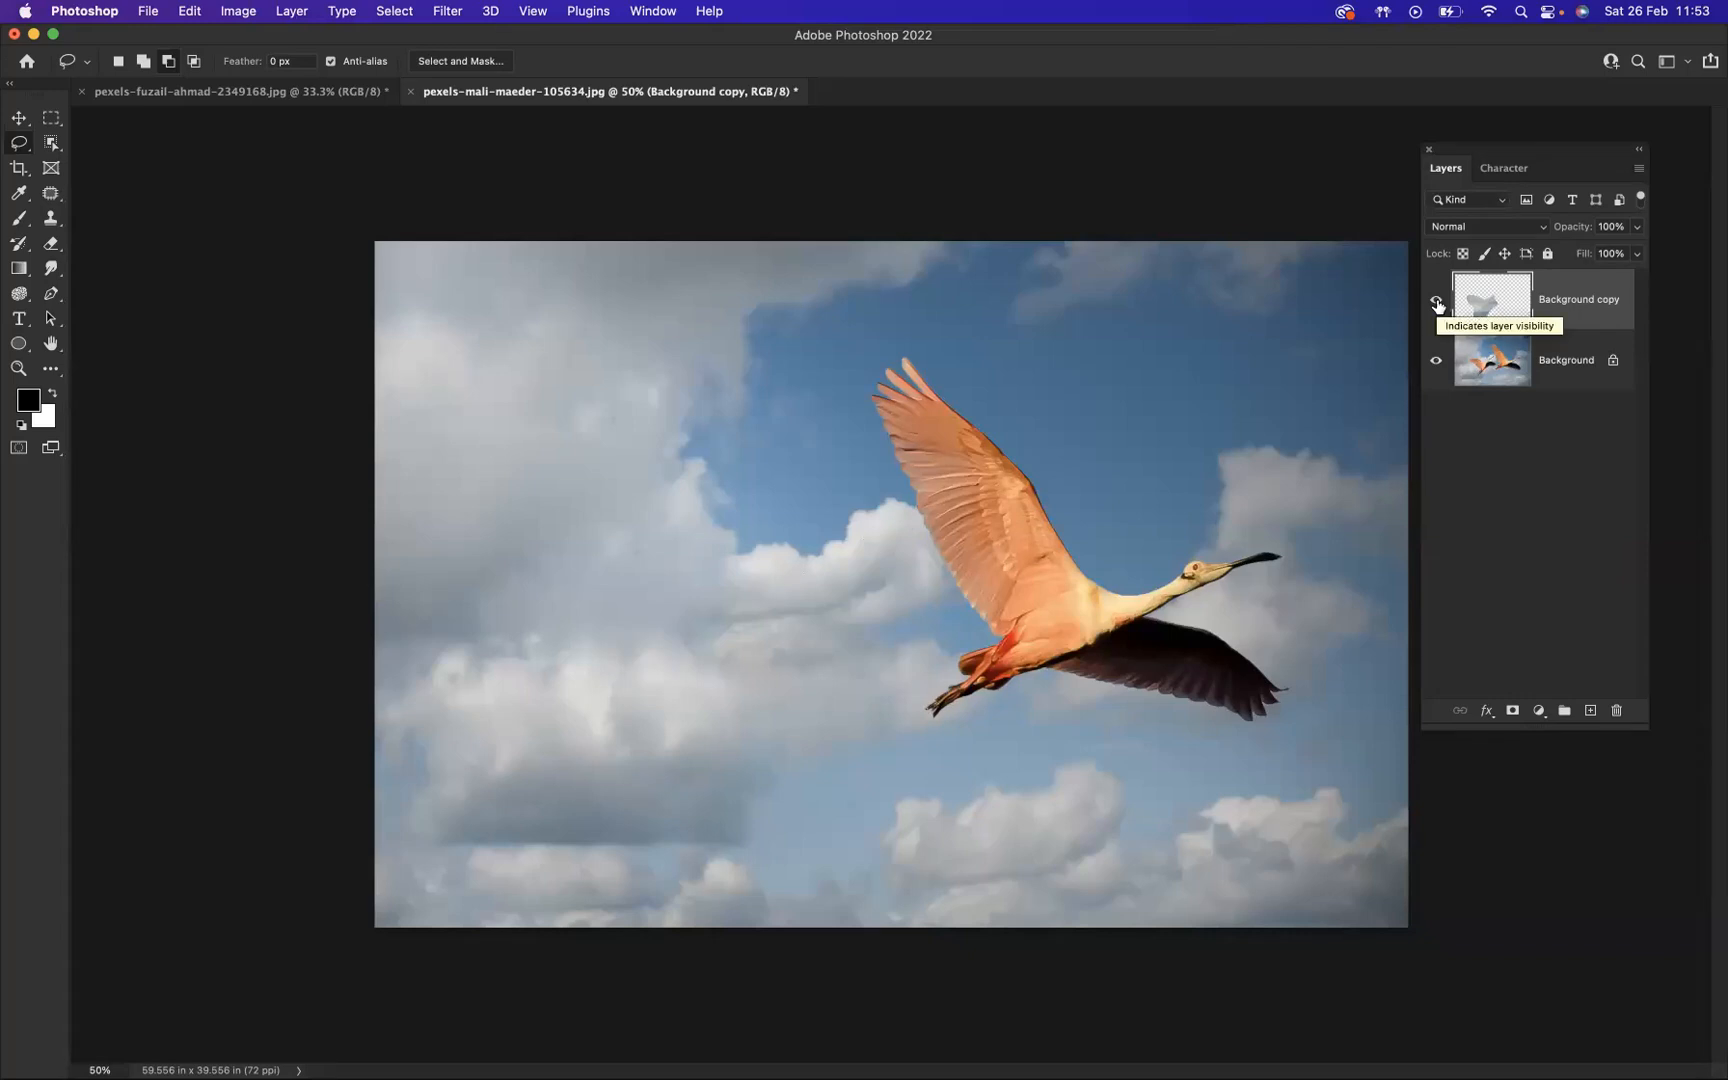